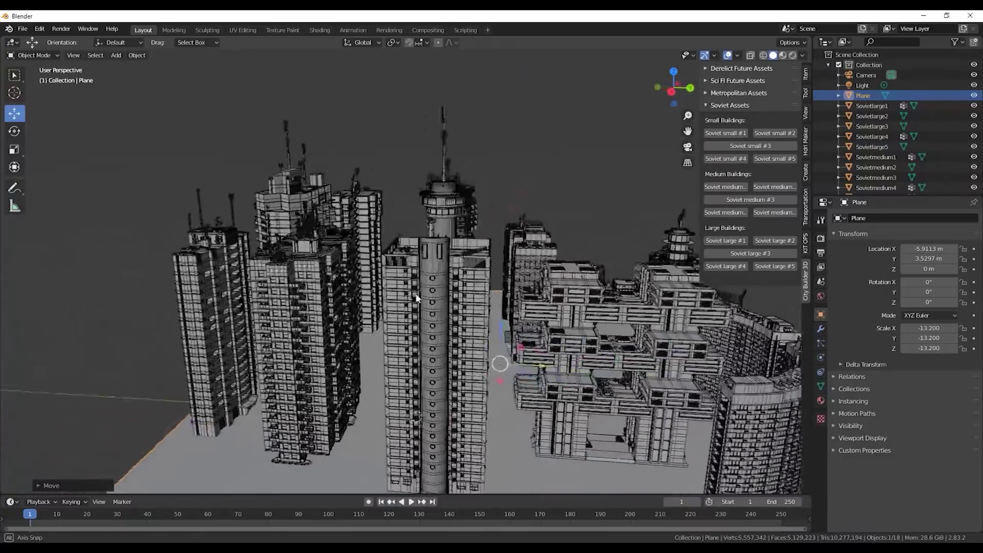
Orbit the view to look down over the City Builder tower blocks.
middle_click_drag(457, 305, 485, 308)
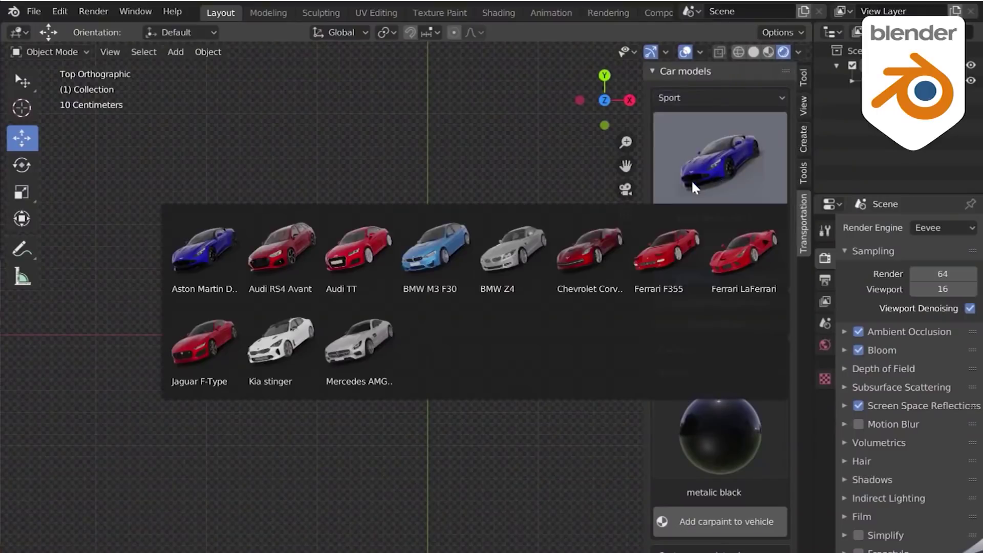
Add the Audi RS4 Avant from the Transportation library to the scene.
left_click(290, 249)
left_click(714, 243)
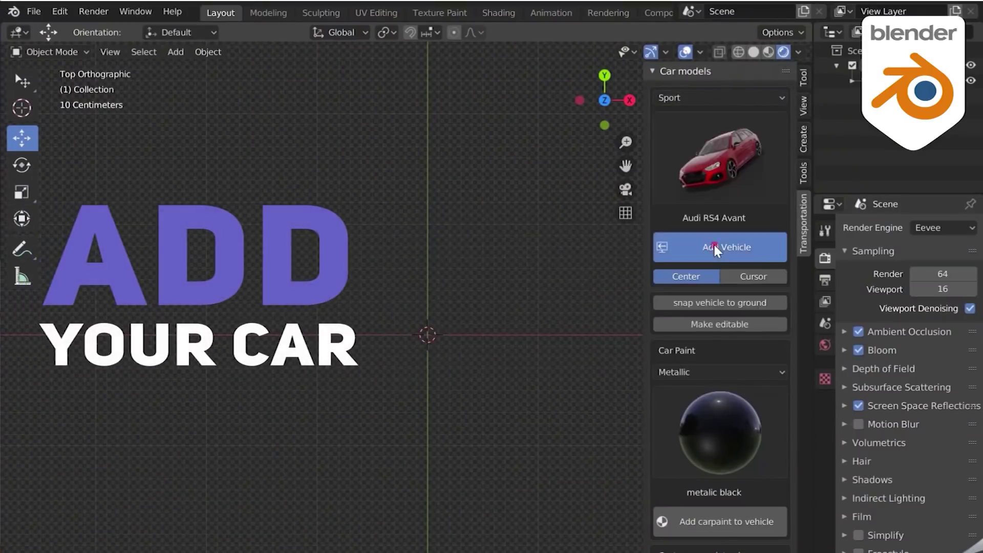
middle_click_drag(552, 321, 404, 387)
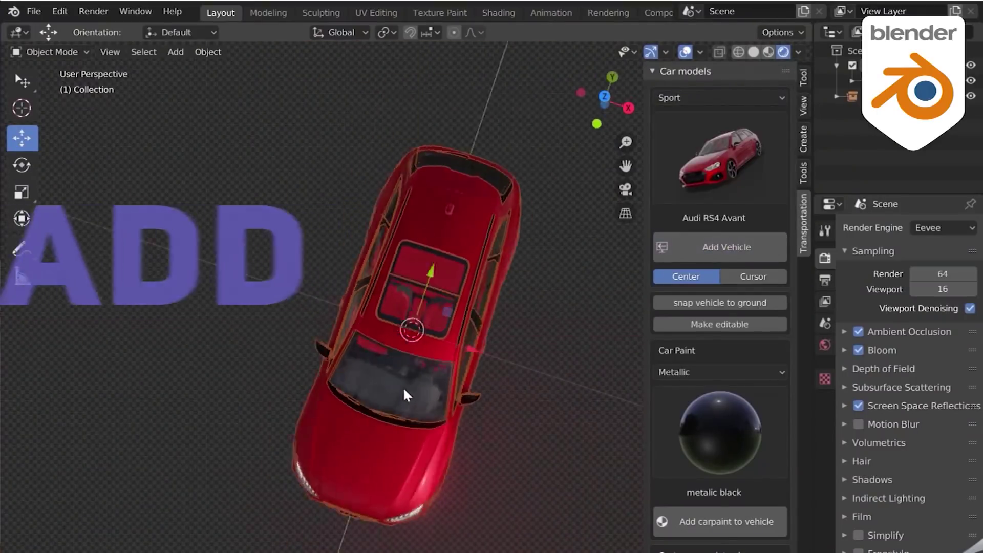
Paint the car metallic brown from the Car Paint gallery and view its rear.
left_click(703, 421)
left_click(371, 163)
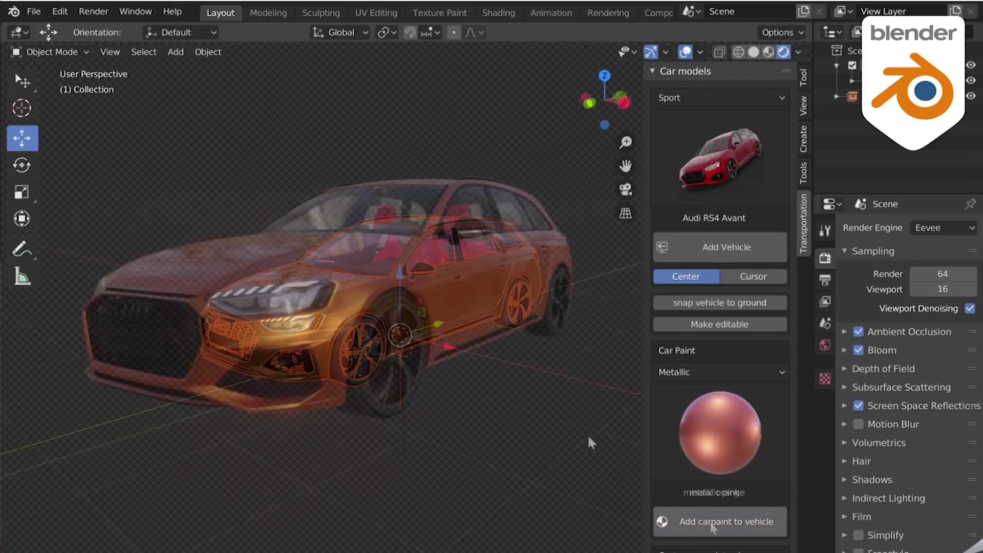
middle_click_drag(588, 443, 435, 432)
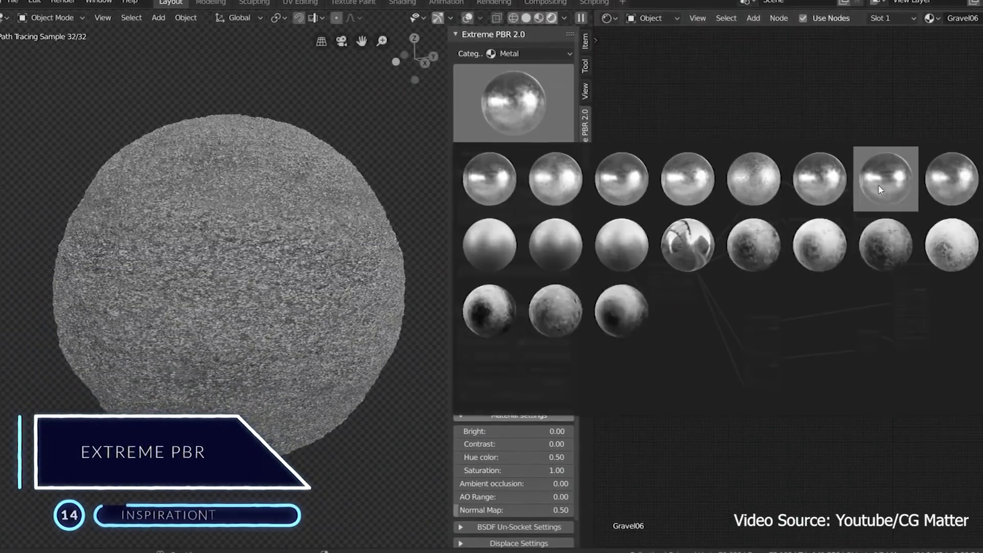
Apply Metal, then pink Easy Glass to the sphere, and render with Cycles.
left_click(880, 190)
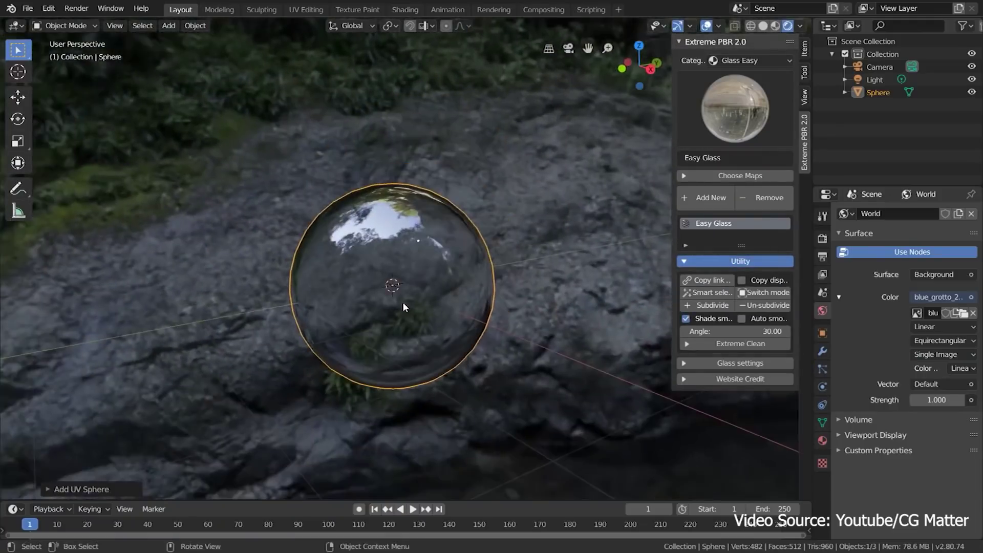
left_click(740, 363)
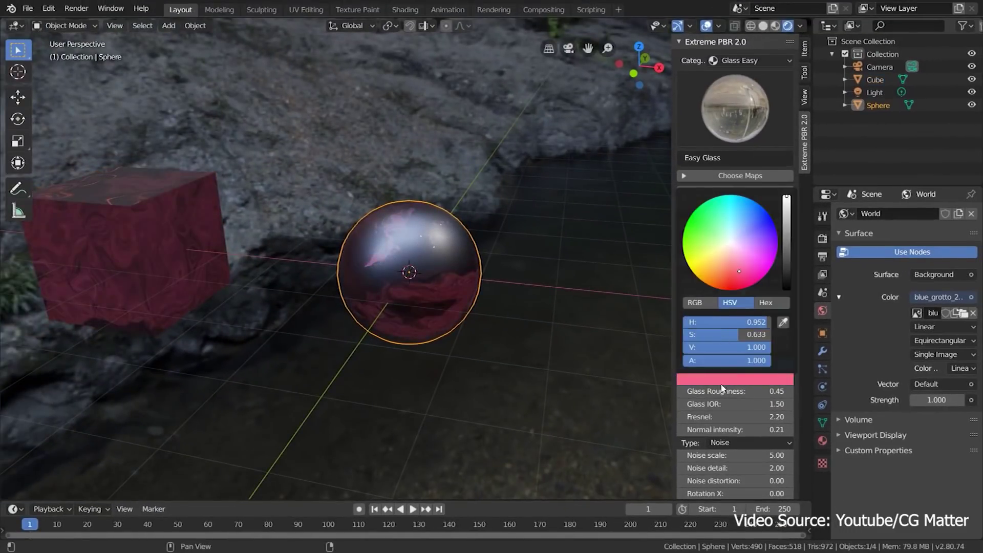
middle_click_drag(415, 284, 438, 290)
left_click(919, 256)
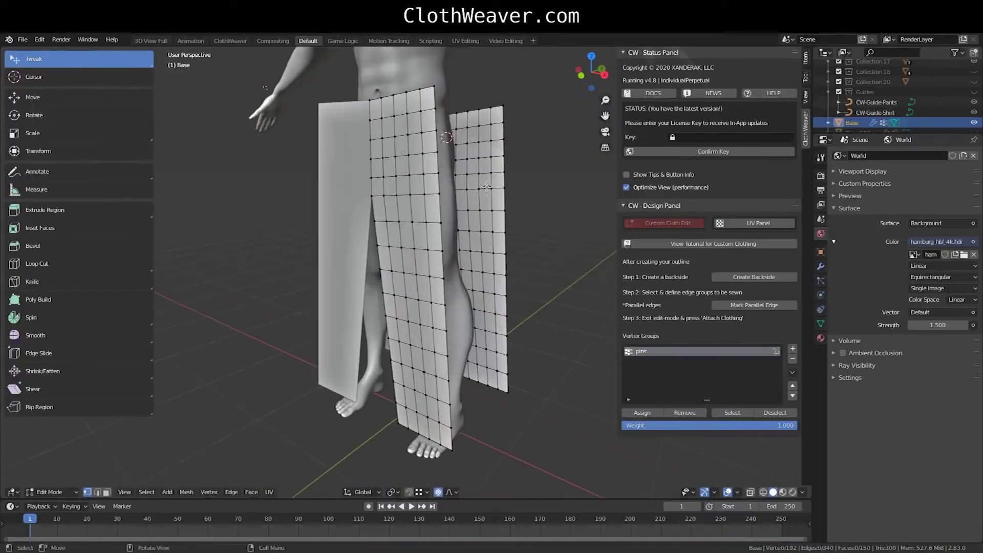
Turn to a straight front view of the custom shirt panels.
middle_click_drag(538, 269, 416, 142, "alt")
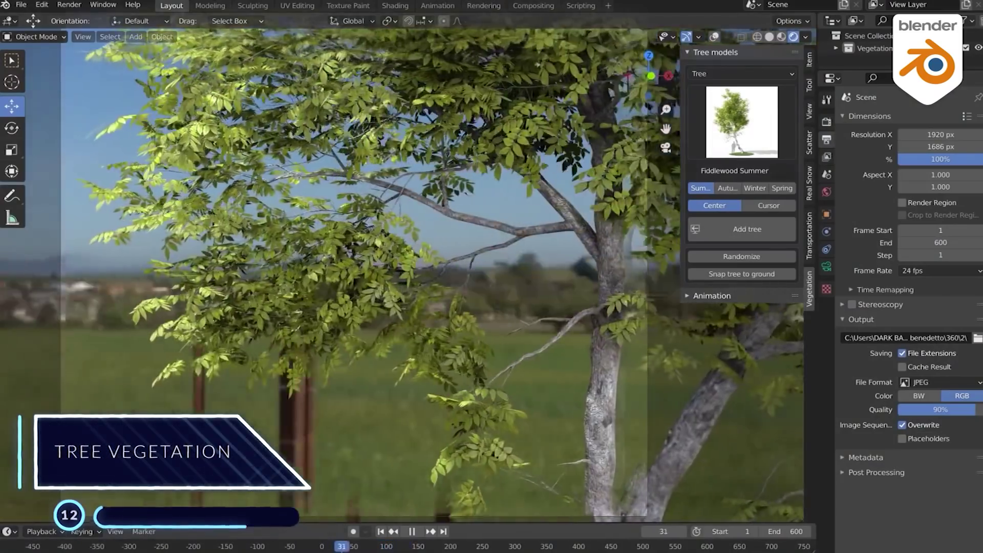
scroll(517, 313, "down", 5)
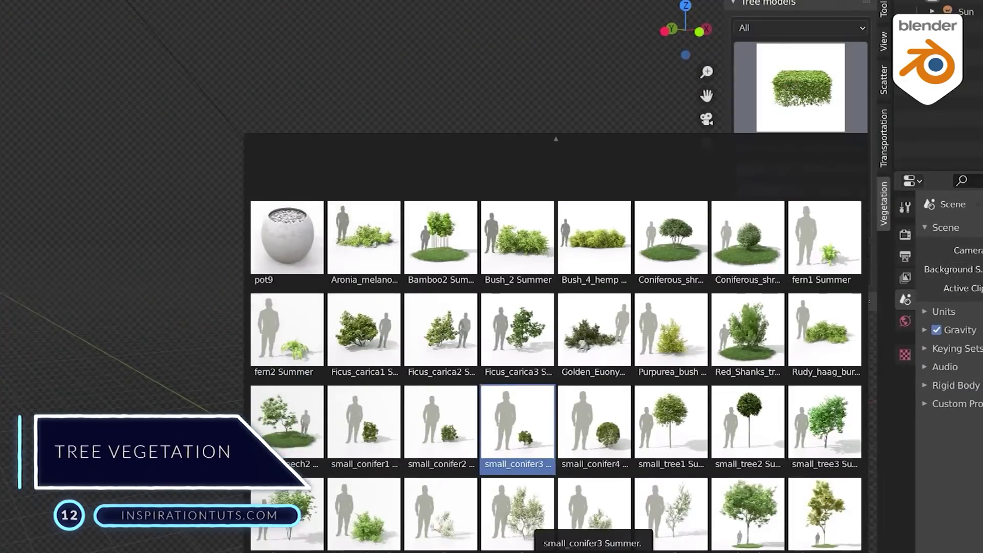
scroll(517, 314, "down", 5)
scroll(517, 313, "down", 5)
Add the Tree\hickory Summer model and orbit around the new tree.
left_click(601, 307)
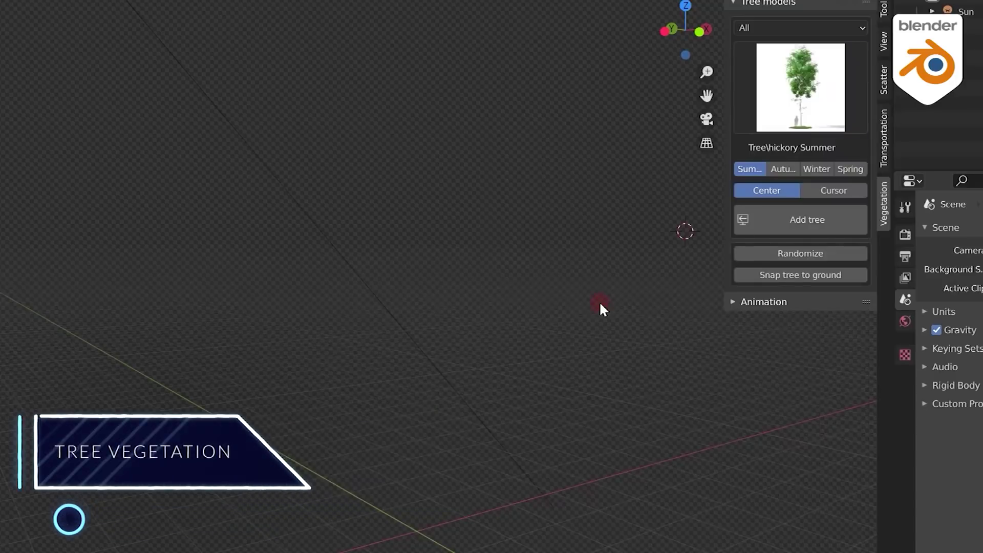
left_click(808, 220)
middle_click_drag(566, 215, 469, 407)
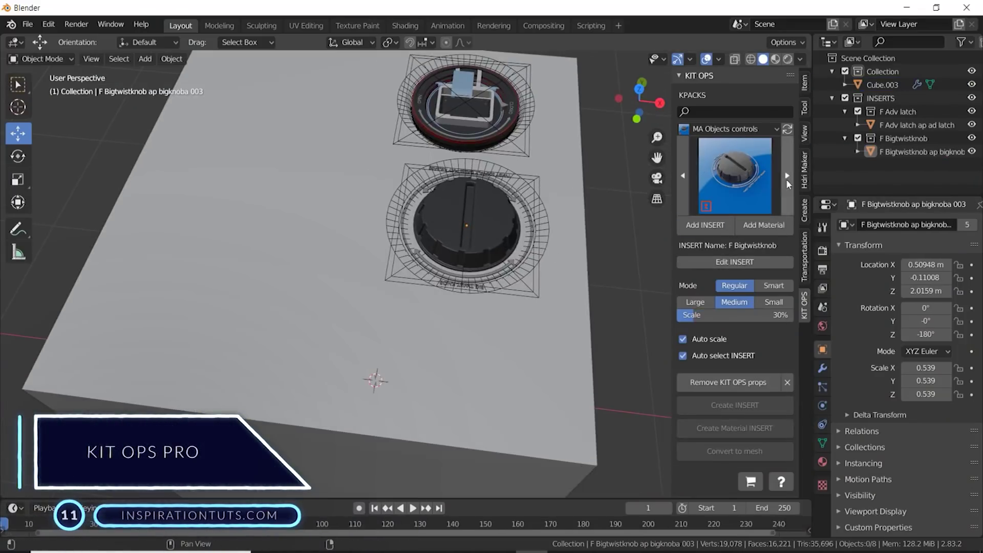
Insert the F Highknob and F Lg latch1 pieces and shift the latch left.
left_click(734, 175)
left_click(552, 260)
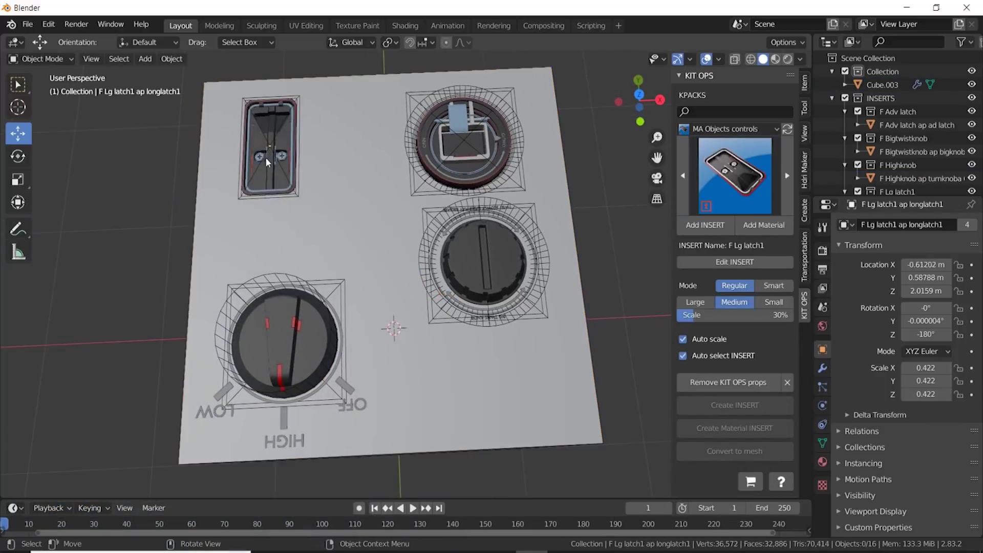
left_click_drag(266, 163, 244, 160)
left_click(713, 169)
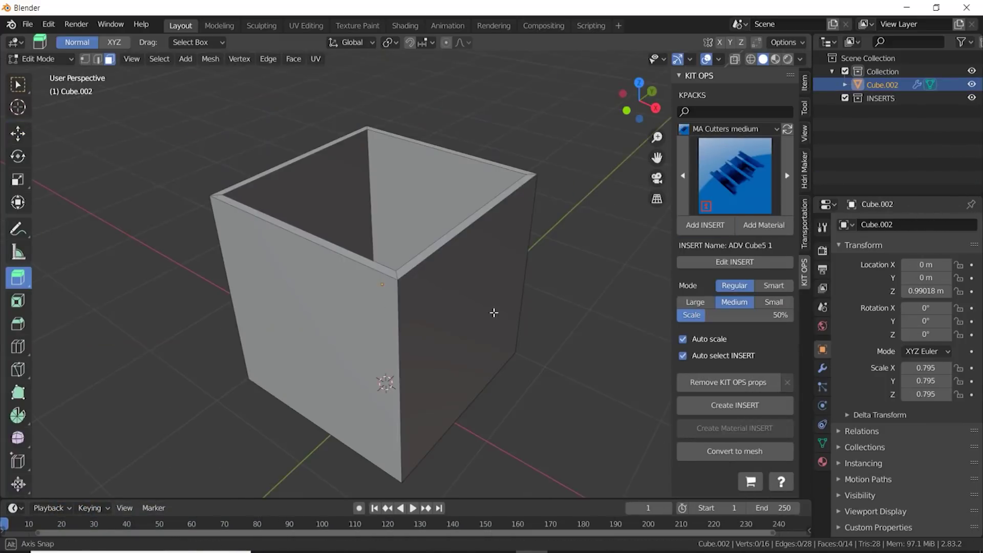
Add Arch window1 from the MA Objects arch pack to the cube's wall.
left_click(722, 129)
left_click(708, 217)
left_click(733, 175)
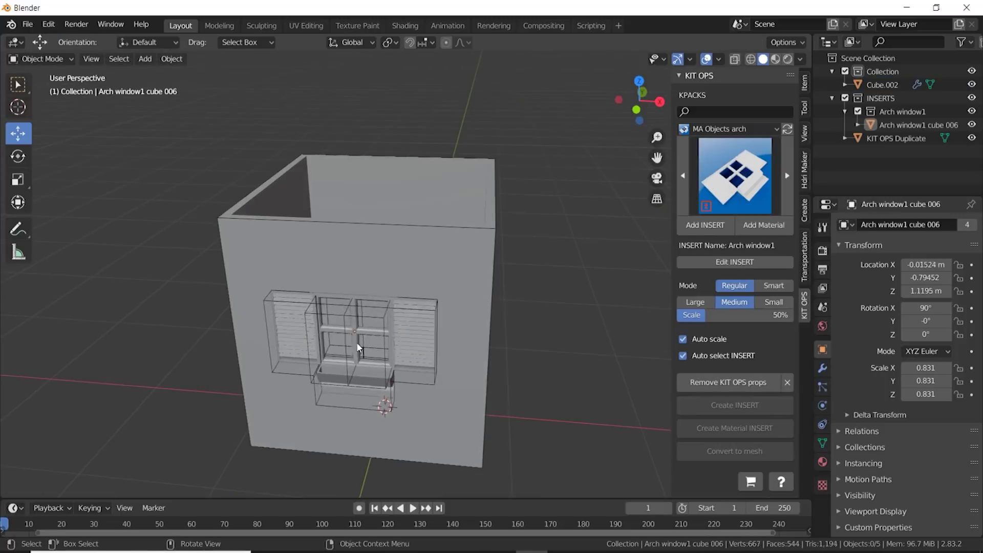
mouse_move(406, 346)
middle_mouse_down()
mouse_move(461, 323)
mouse_move(413, 354)
middle_mouse_up()
left_click(618, 254)
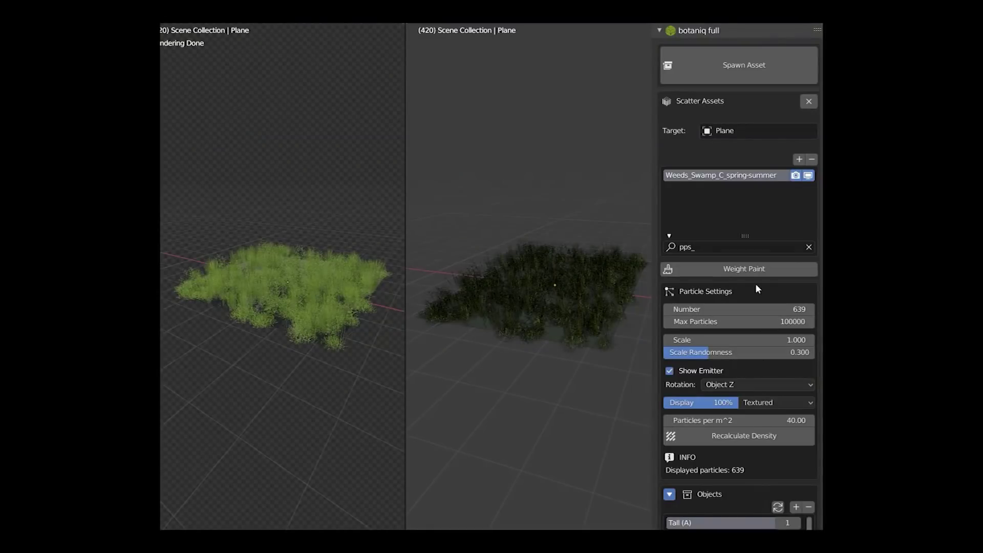
Weight-paint two grass bands on the plane and recalculate density up to 1734 plants.
left_click(752, 274)
left_click_drag(522, 261, 482, 292)
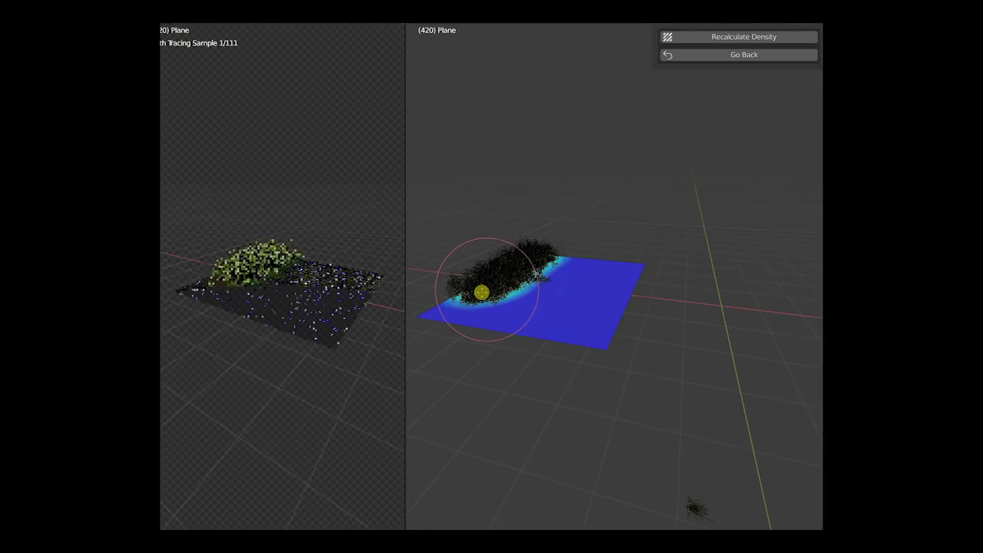
left_click_drag(630, 267, 584, 352)
left_click(730, 56)
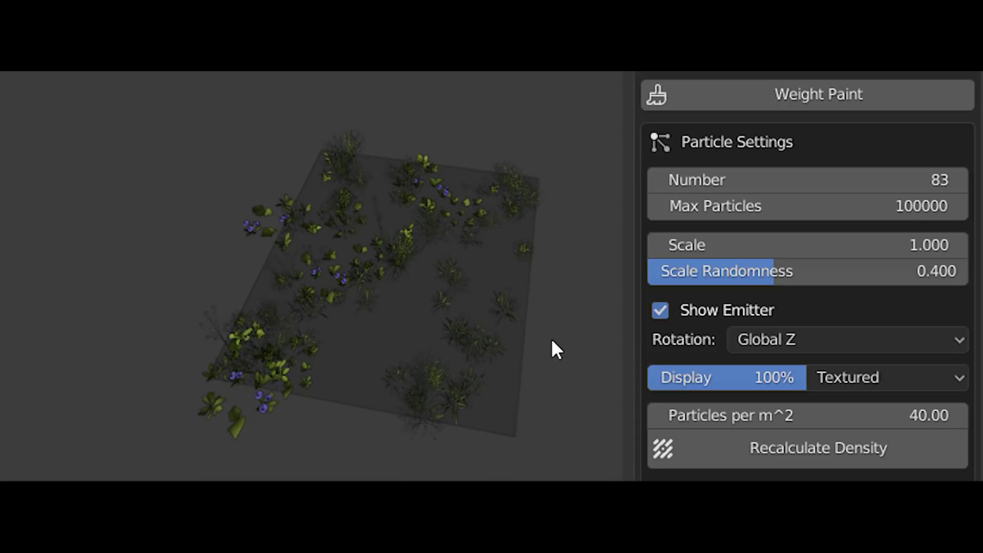
left_click(711, 440)
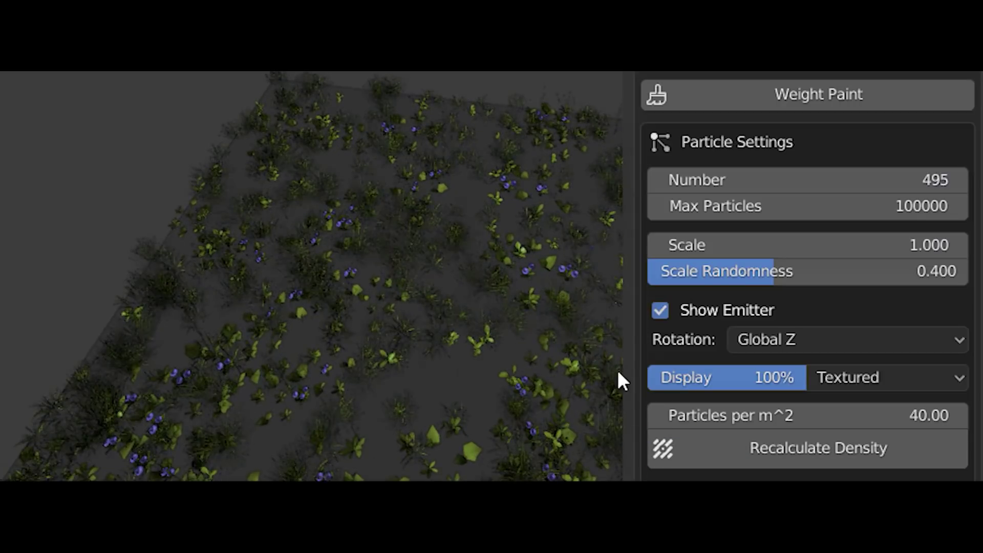
left_click(713, 448)
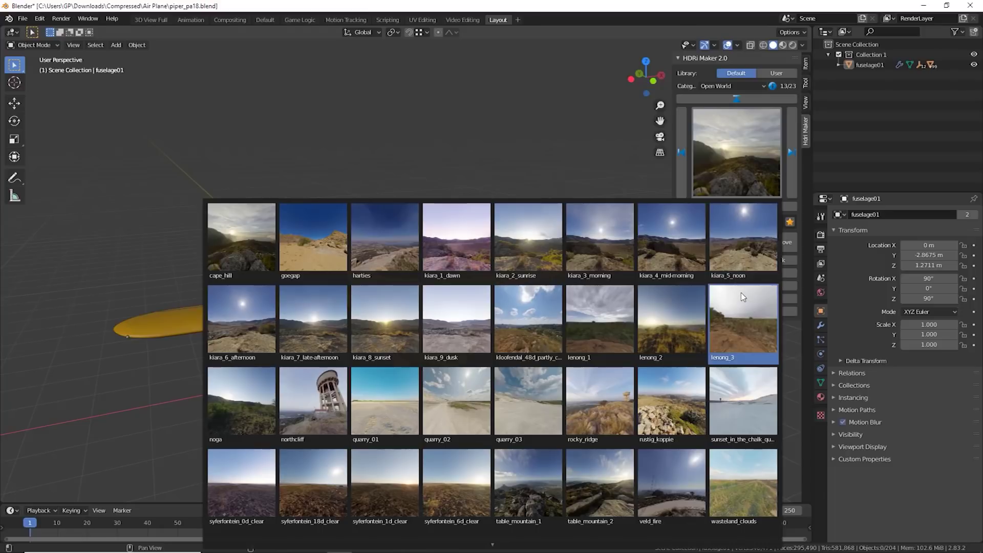
Load the 8k kiara_8_sunset HDRI world, then view the airplane and shoe scenes.
left_click(386, 320)
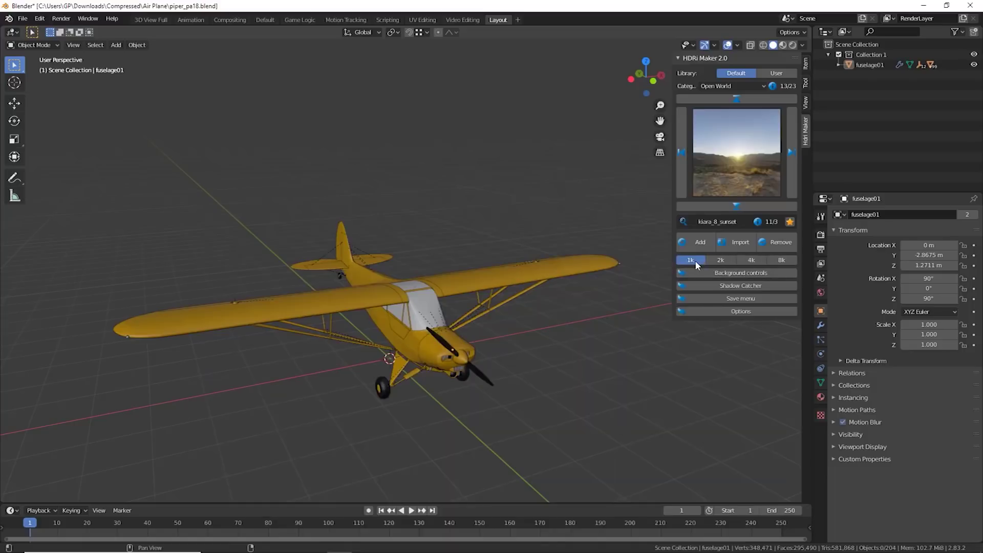
left_click(787, 260)
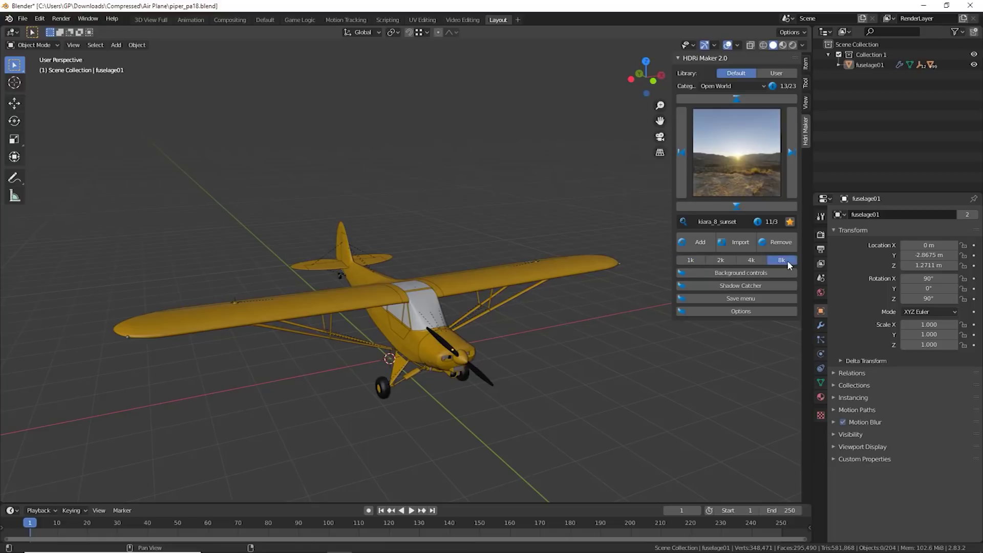
left_click(708, 245)
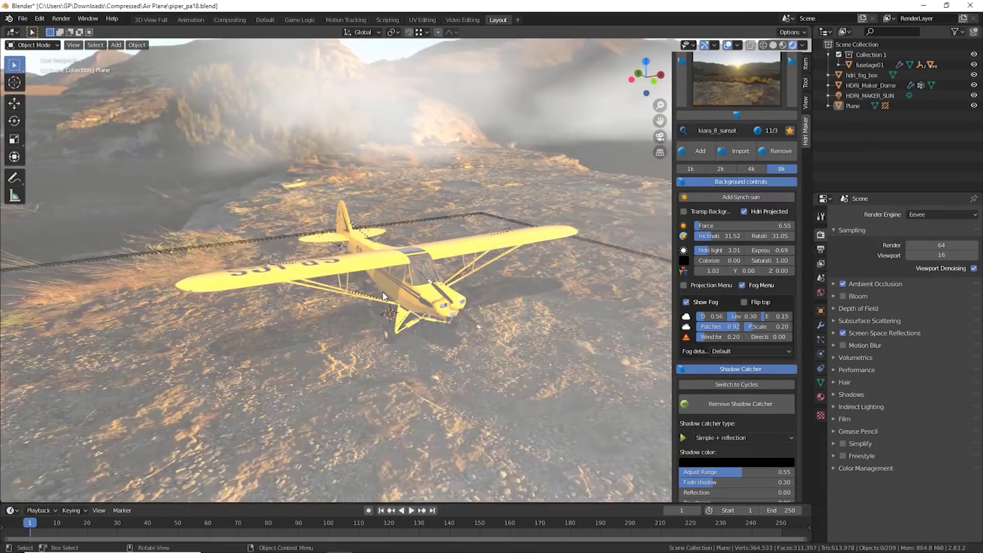
middle_click_drag(383, 296, 475, 284)
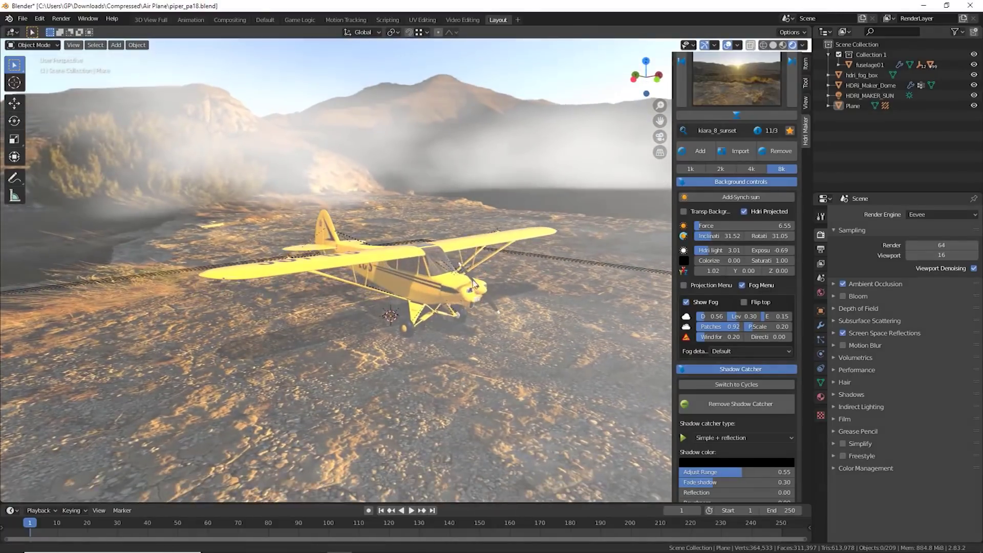
scroll(465, 300, "up", 3)
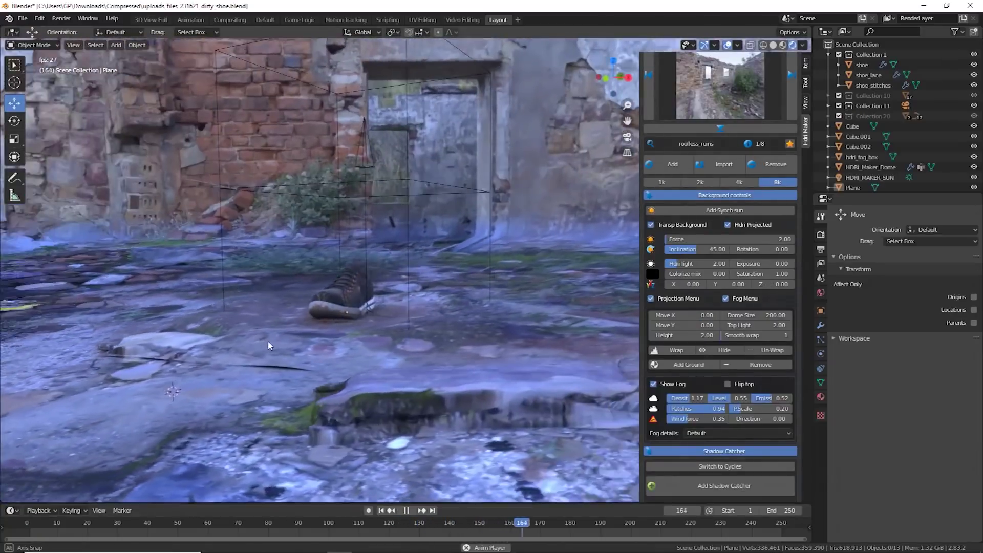
middle_click_drag(269, 346, 297, 330)
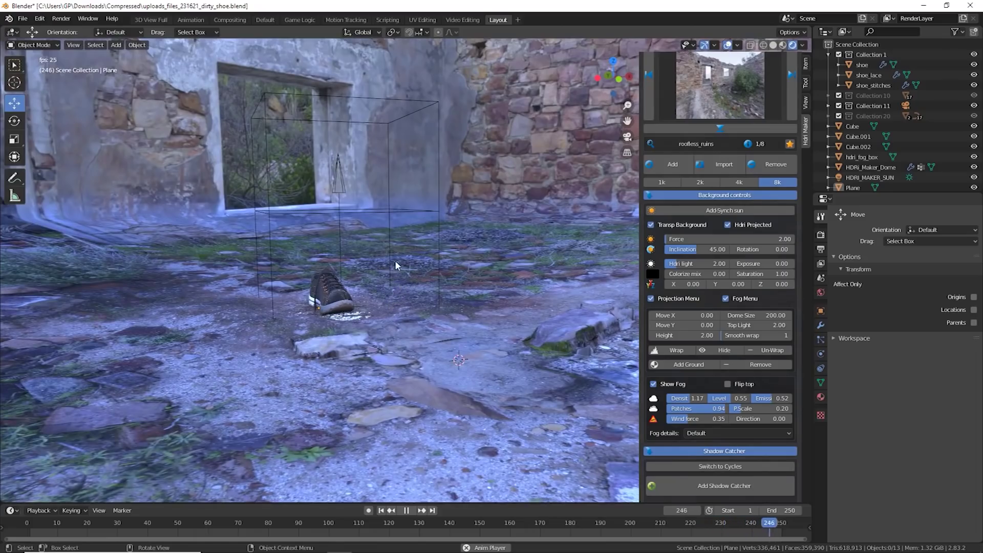
middle_click_drag(394, 264, 349, 270)
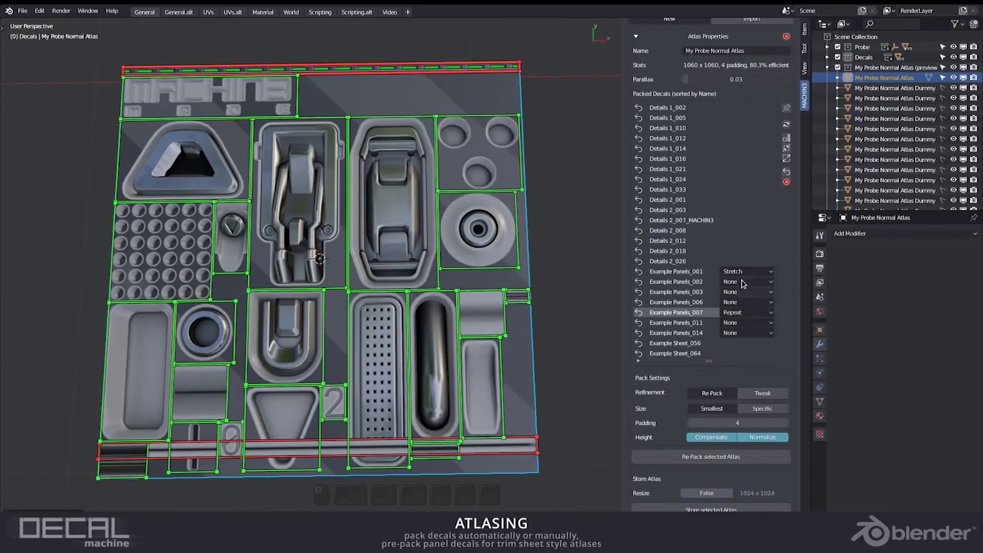
Change the Example Panels decal dropdowns from None to Stretch.
left_click(743, 281)
left_click(733, 303)
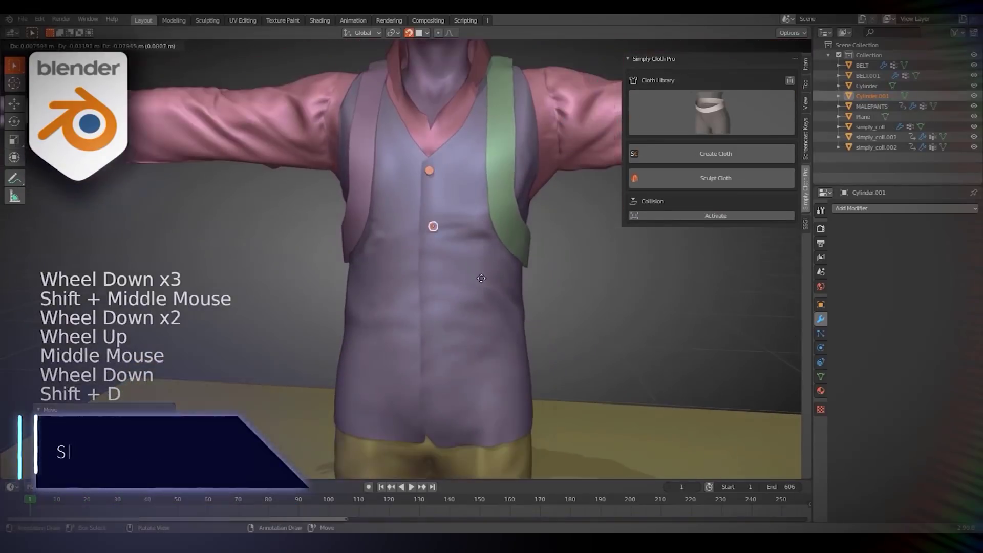
Place a button on the vest and duplicate it for the next position.
left_click(481, 279)
key("shift+d")
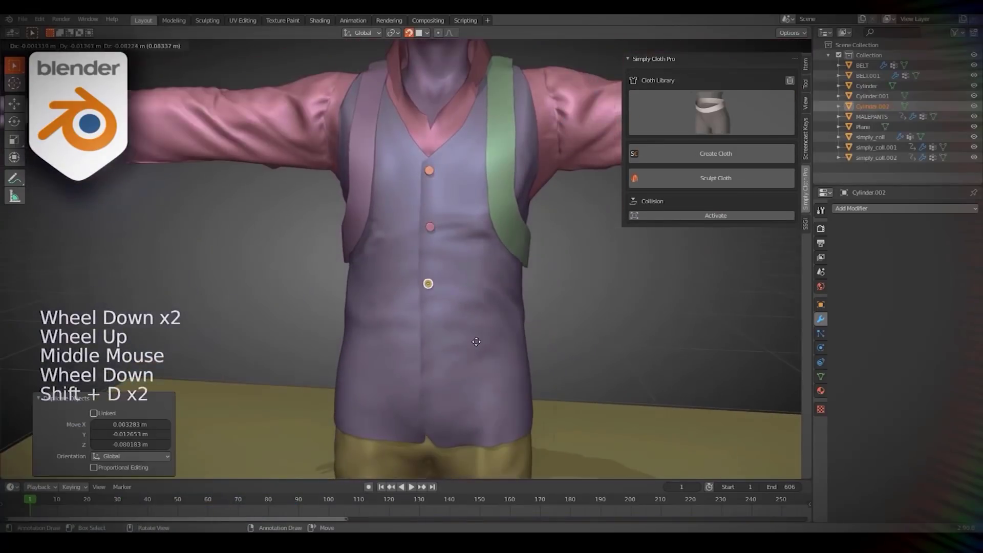
mouse_move(476, 134)
middle_mouse_down()
mouse_move(450, 192)
mouse_move(522, 199)
middle_mouse_up()
scroll(407, 192, "down", 3)
scroll(407, 192, "down", 1)
Add a modifier to the belt and apply rotation and scale to the clothing pieces.
right_click(523, 200)
left_click(906, 208)
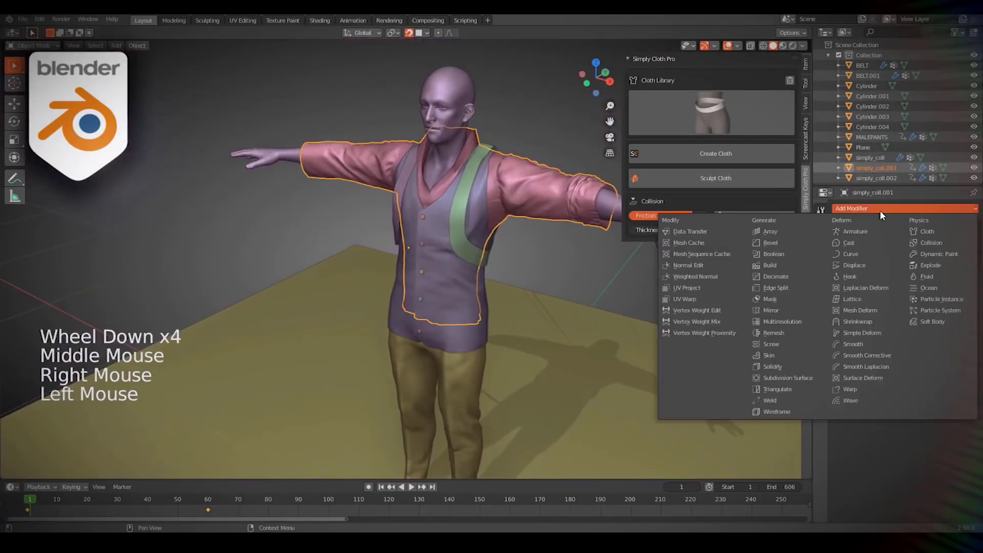
left_click(868, 344)
key("ctrl+a")
right_click(482, 200)
right_click(406, 186)
key("ctrl+a")
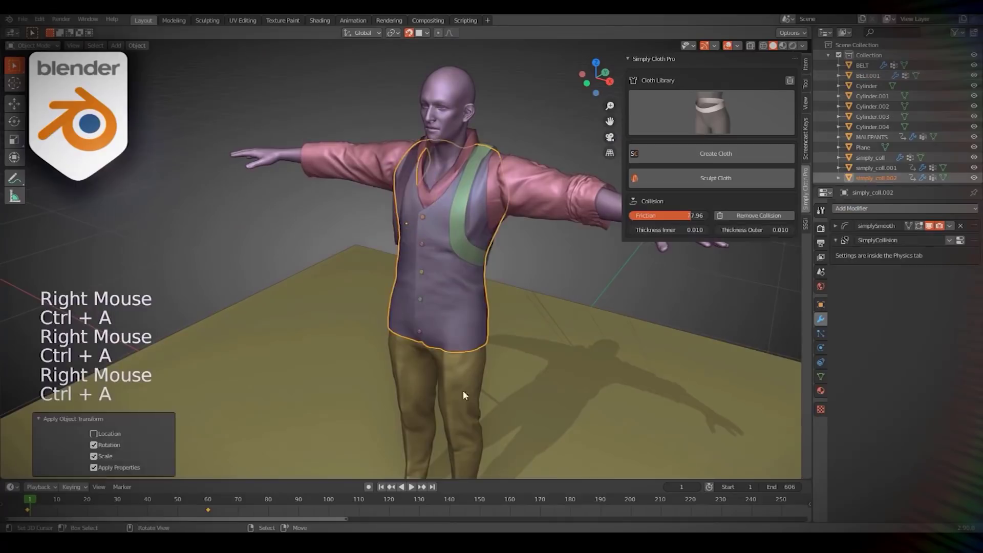
right_click(463, 390)
key("a")
key("a")
key("a")
right_click(291, 158)
mouse_move(502, 282)
middle_mouse_down("shift")
mouse_move(291, 158)
mouse_move(494, 164)
middle_mouse_up("shift")
Add the Dress from the cloth library and fit it around the body along Y.
left_click(715, 178)
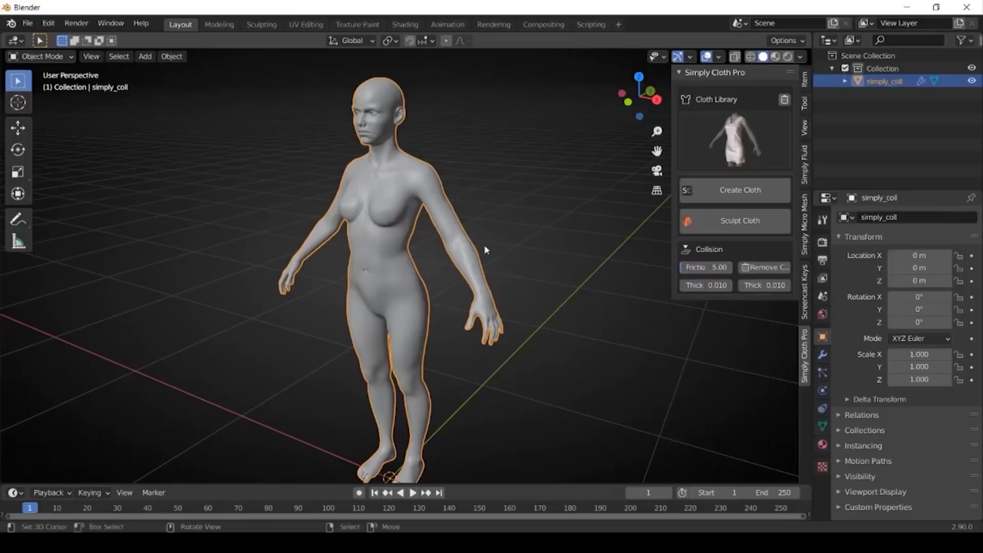
left_click(762, 163)
left_click(518, 333)
mouse_move(517, 332)
middle_mouse_down()
mouse_move(369, 236)
mouse_move(460, 254)
middle_mouse_up()
key("g")
key("y")
left_click(369, 236)
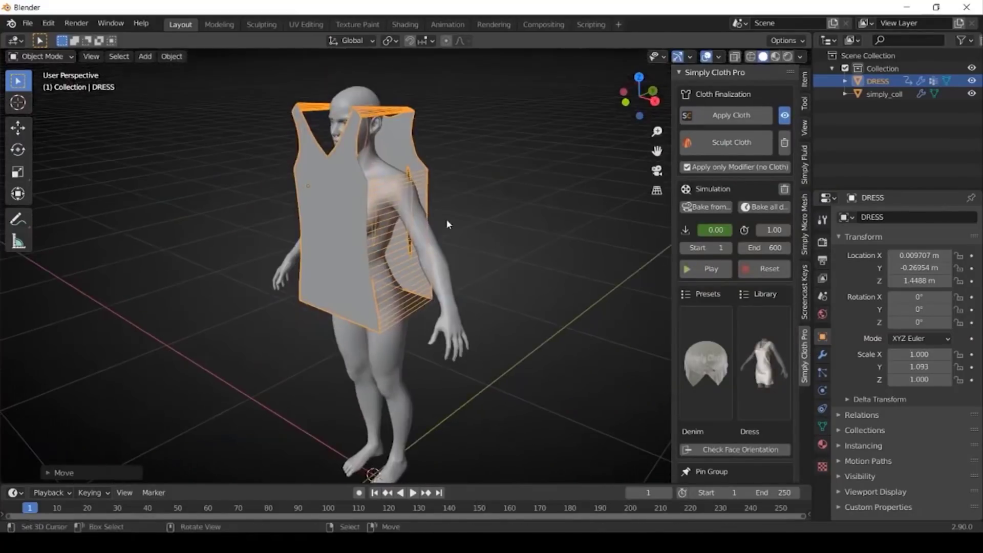
key("s")
key("y")
key("Return")
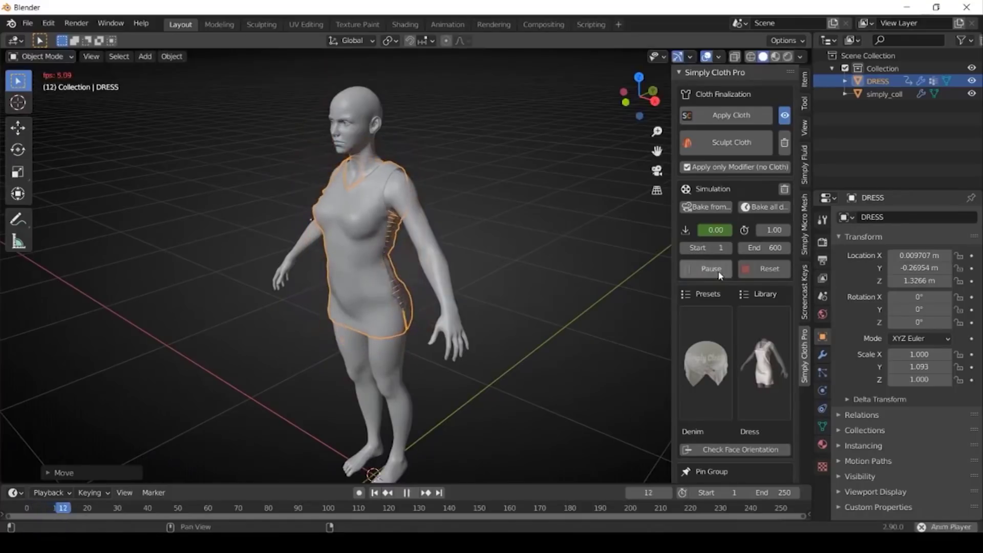
mouse_move(463, 254)
middle_mouse_down()
mouse_move(524, 241)
mouse_move(583, 254)
middle_mouse_up()
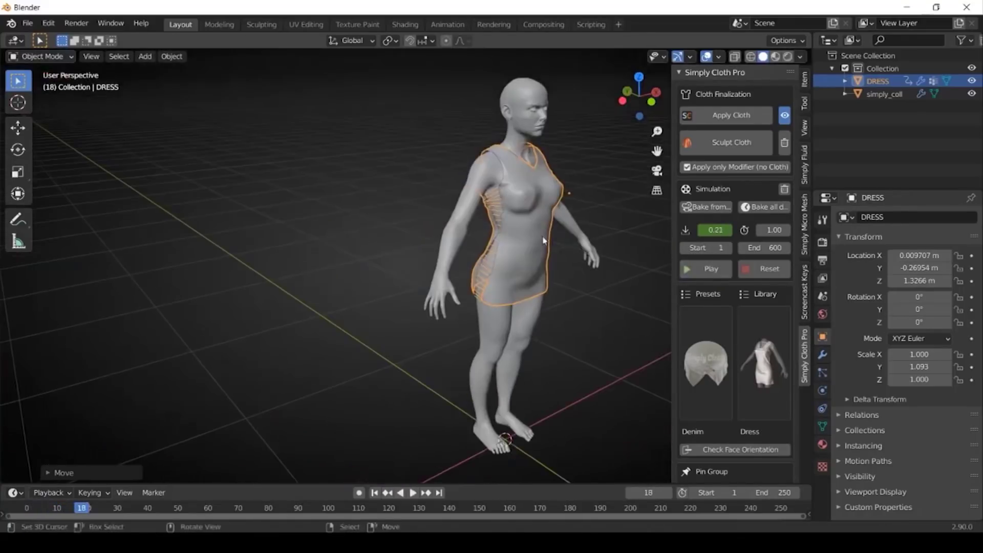
scroll(584, 254, "up", 3)
scroll(721, 332, "down", 2)
Apply the Silk cloth preset, then play, reset and replay the dress simulation.
left_click(721, 331)
left_click(660, 85)
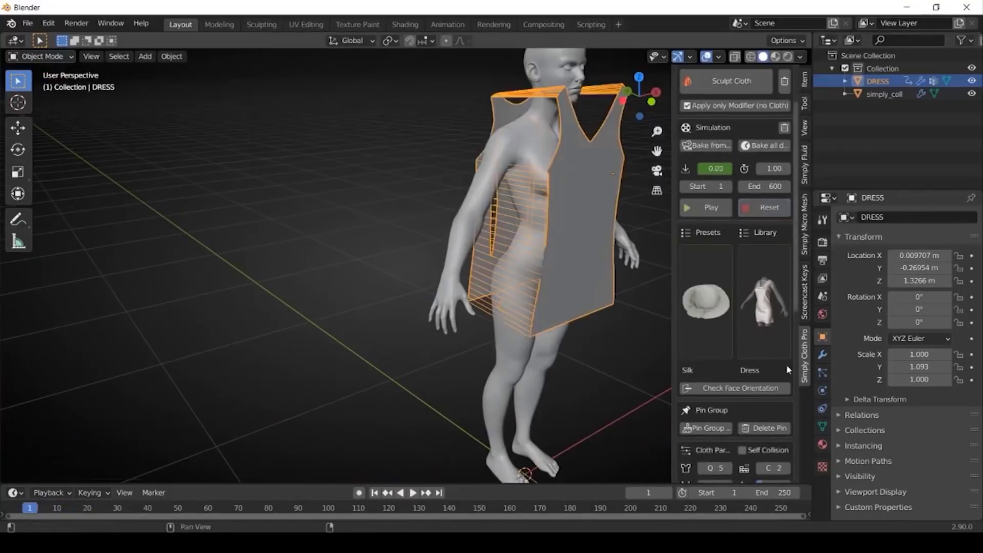
scroll(692, 368, "down", 5)
left_click_drag(675, 390, 634, 385)
scroll(516, 367, "up", 3)
middle_click_drag(517, 366, 538, 361)
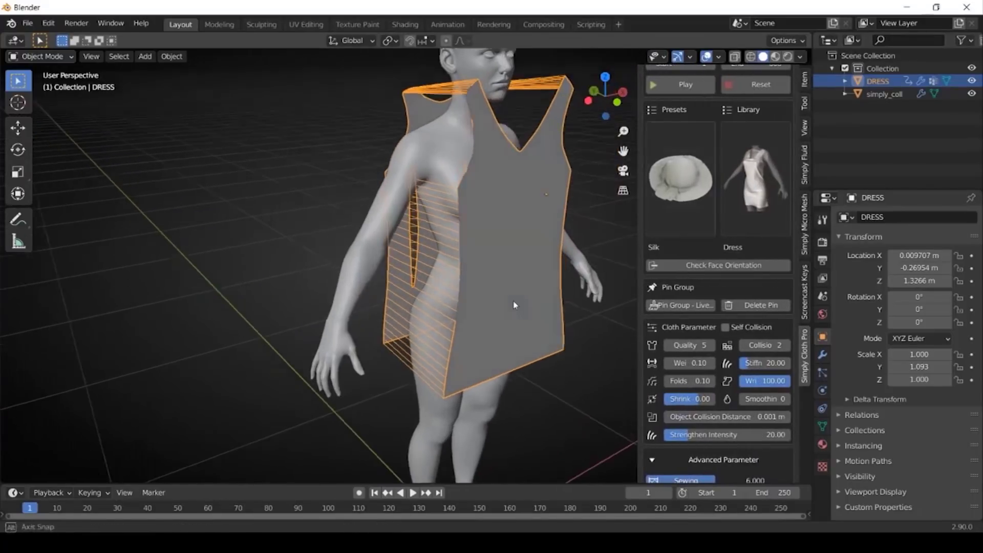
left_click(682, 83)
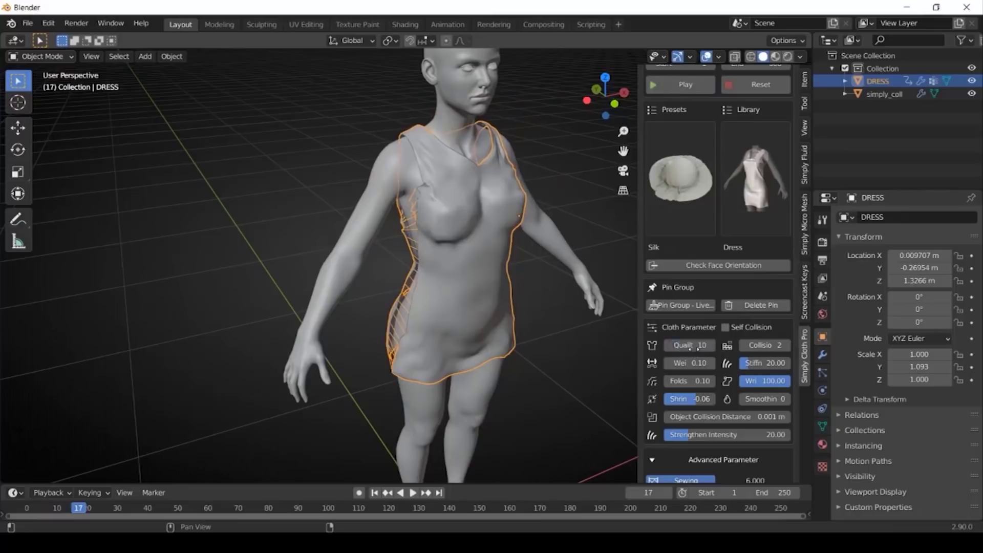
left_click(757, 84)
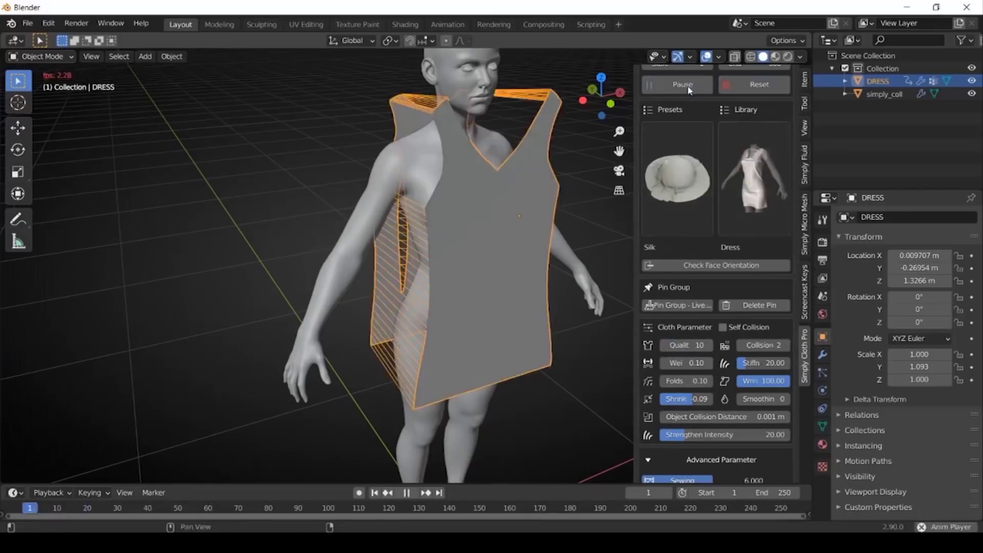
left_click(686, 86)
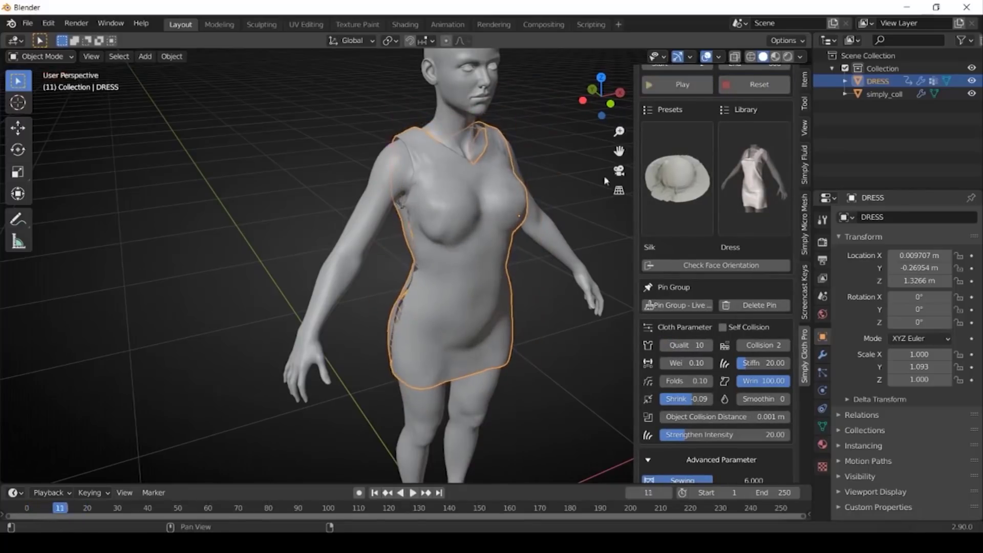
middle_click_drag(605, 180, 384, 223)
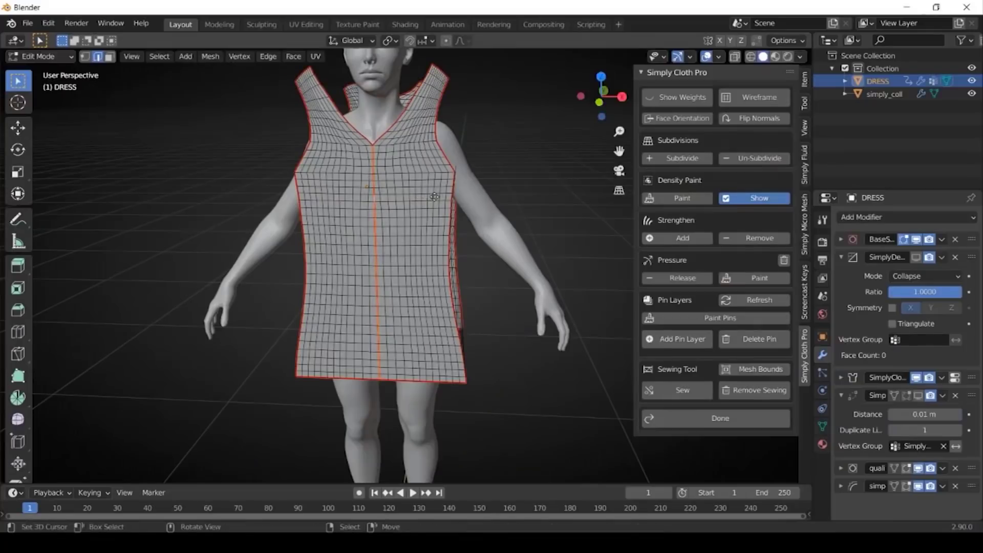
left_click(720, 418)
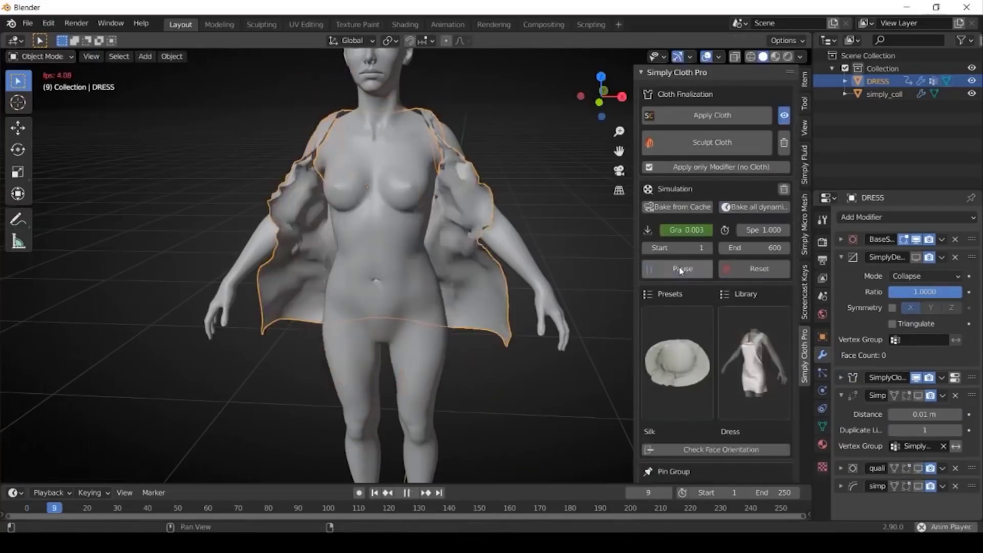
left_click(679, 269)
scroll(680, 269, "down", 4)
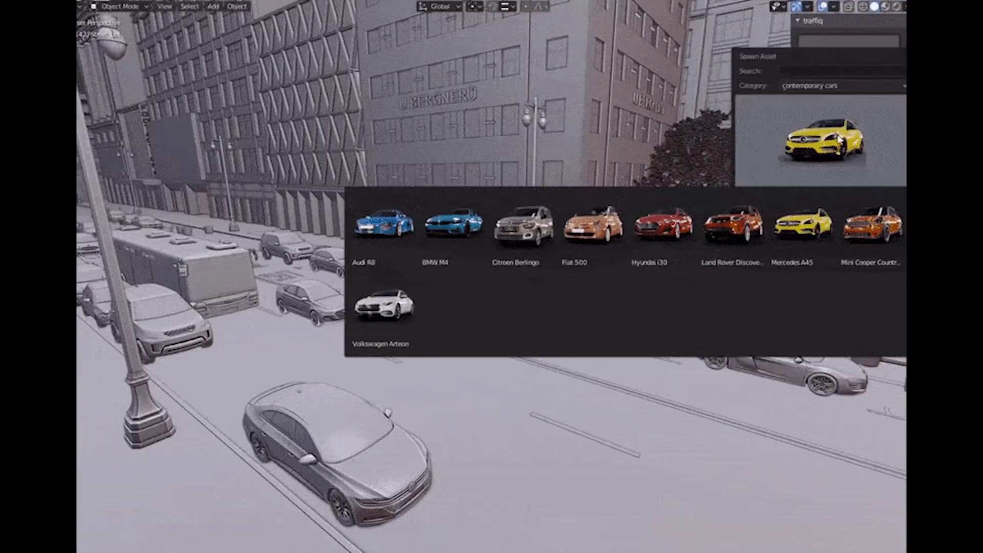
Spawn a BMW M4, then a Mini Cooper Countryman, from the traffiq car gallery onto the street.
left_click(452, 249)
left_click(845, 257)
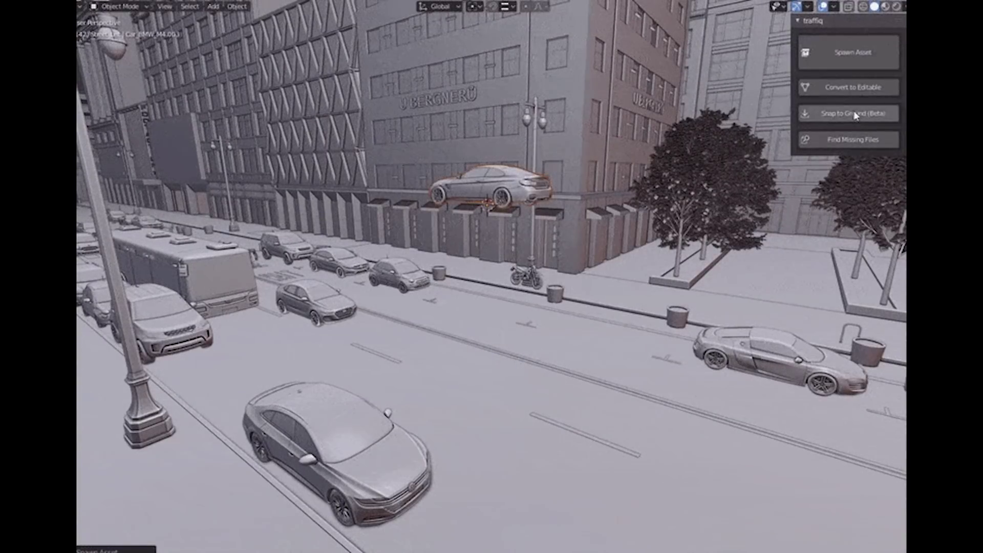
left_click(845, 54)
left_click(823, 144)
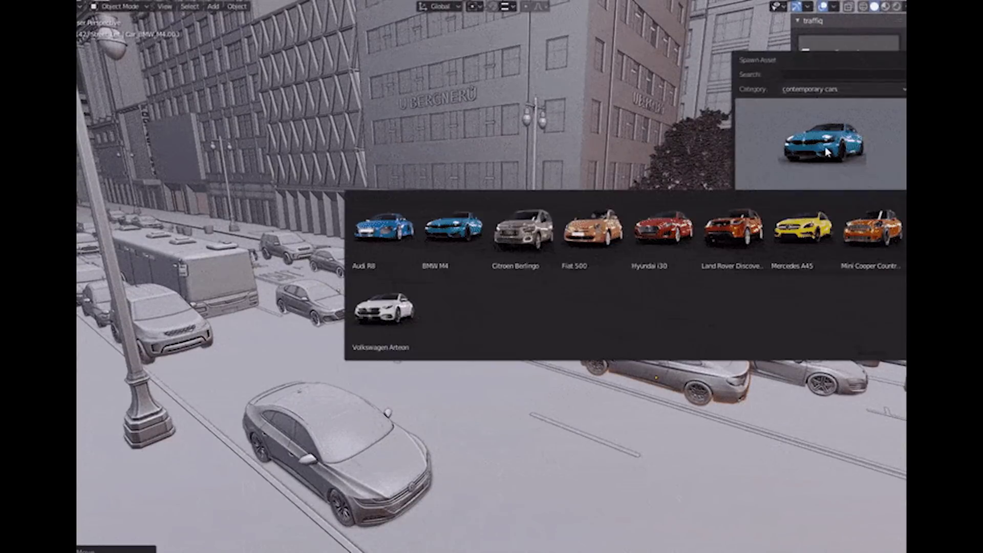
left_click(865, 223)
left_click(837, 267)
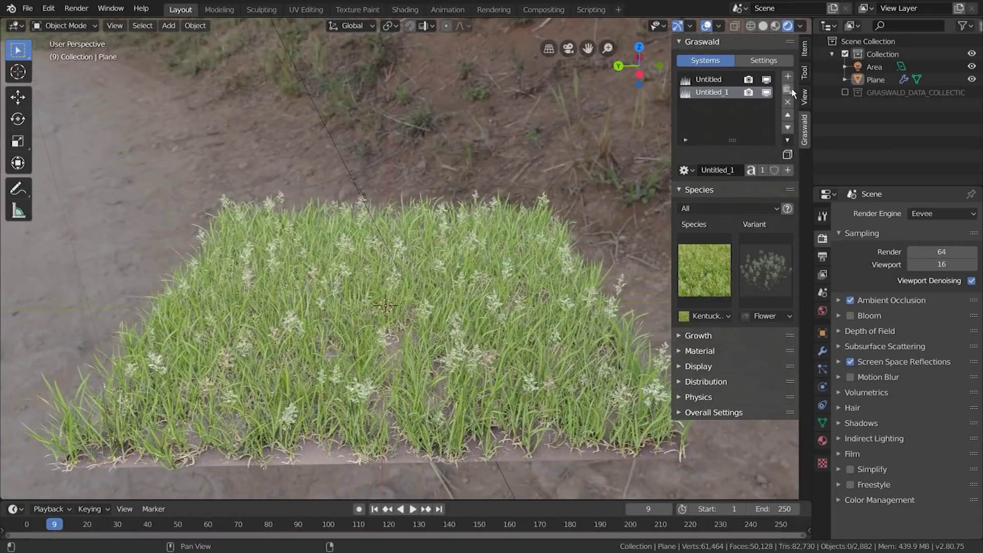
Add a Perennial Ryegrass Graswald system, then another system, browsing its species and variant galleries.
left_click(787, 76)
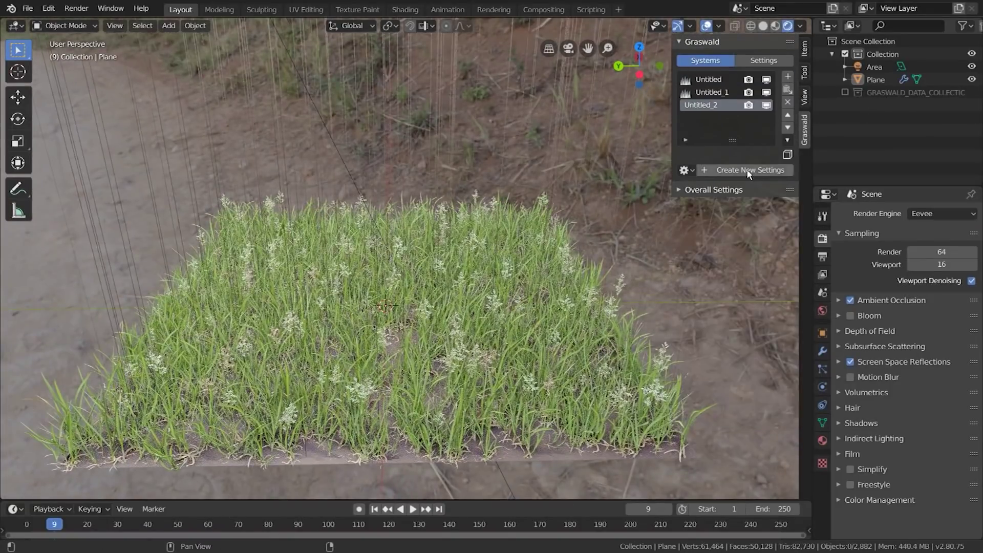
left_click(710, 261)
left_click(565, 336)
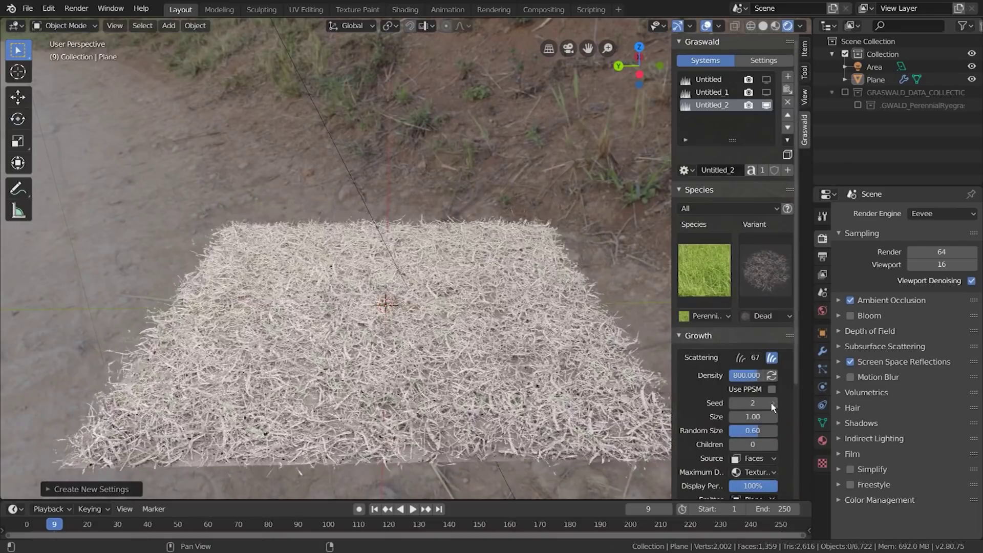
left_click(787, 75)
left_click(704, 269)
left_click(765, 269)
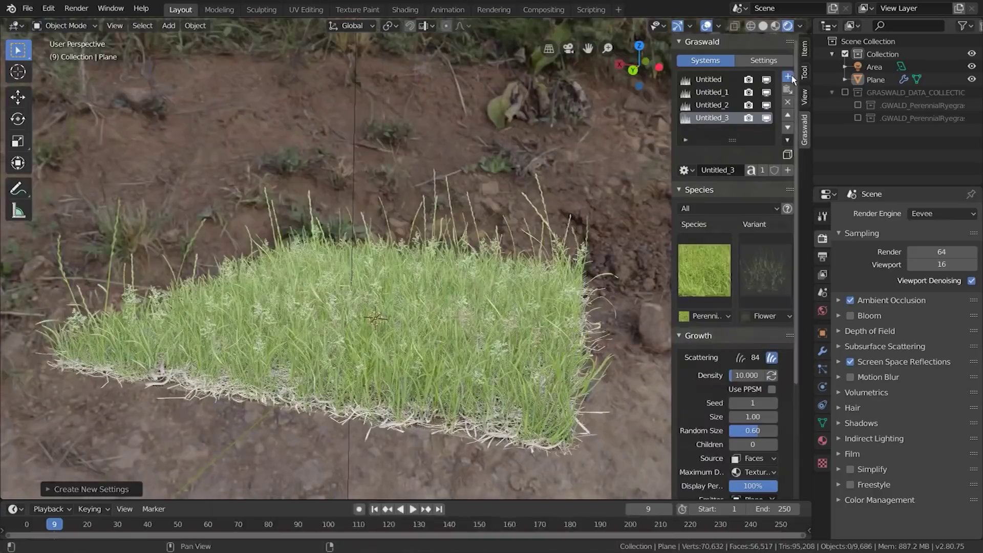
Add Red Clover and Dandelion Graswald systems, setting the dandelion density to 40.
left_click(787, 76)
left_click(704, 270)
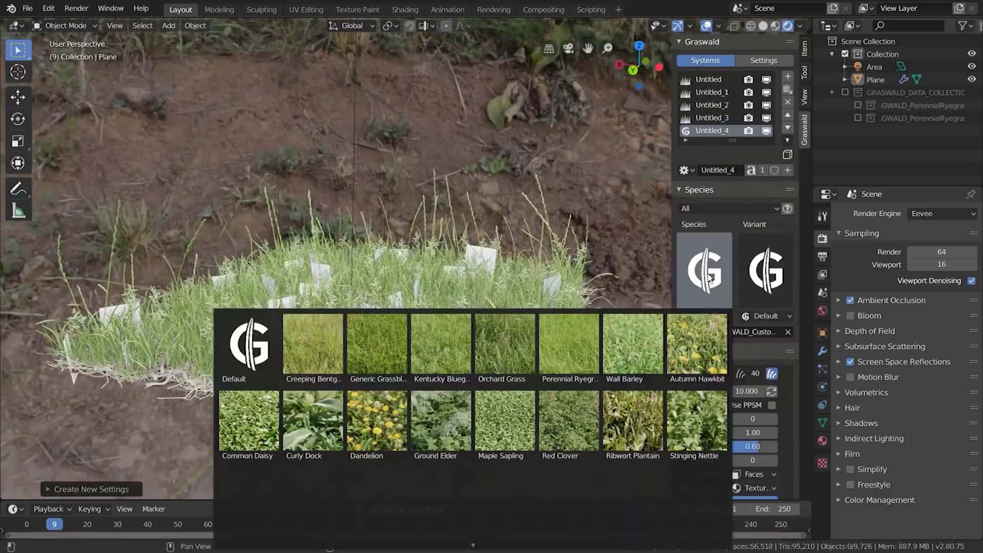
left_click(568, 421)
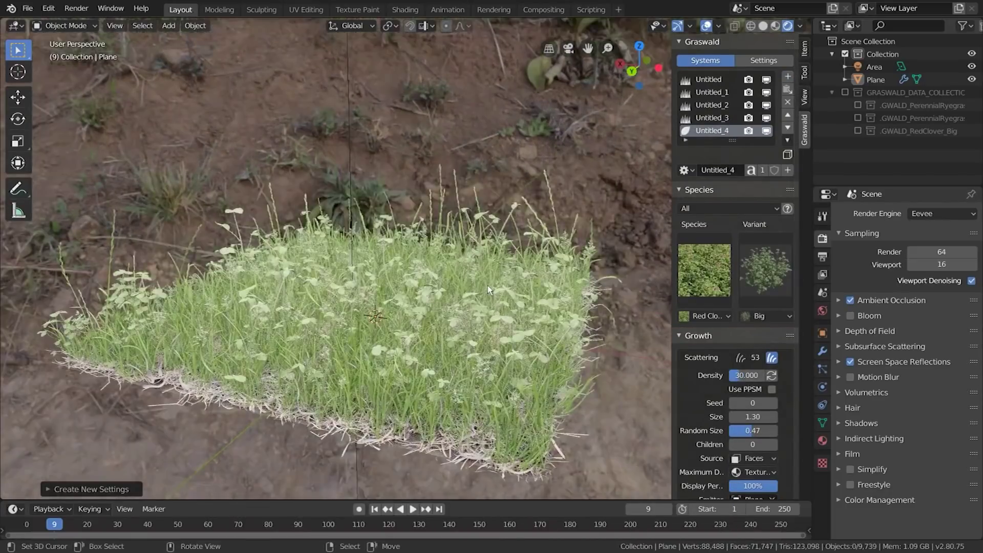
left_click(787, 76)
left_click(705, 269)
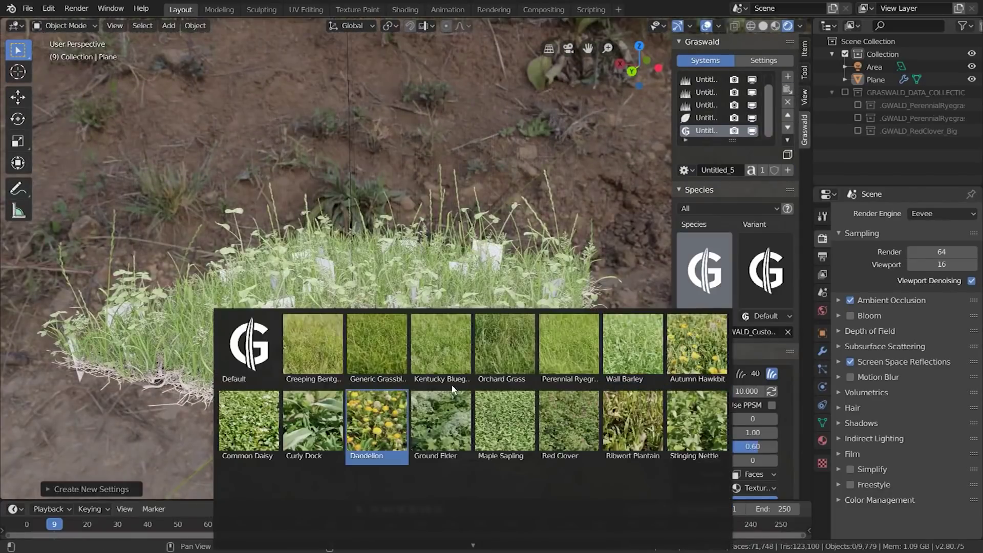
left_click(376, 421)
type("40")
key("Return")
scroll(739, 387, "down", 2)
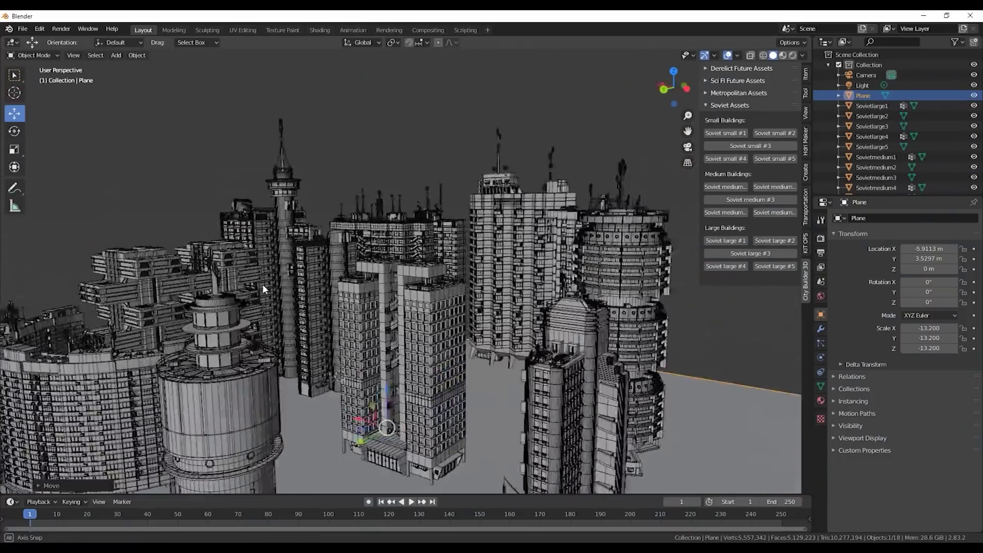
Orbit around the futuristic skyscraper city, ending on a lower view of the towers.
mouse_move(262, 284)
middle_mouse_down()
mouse_move(592, 312)
mouse_move(430, 307)
middle_mouse_up()
scroll(596, 315, "up", 5)
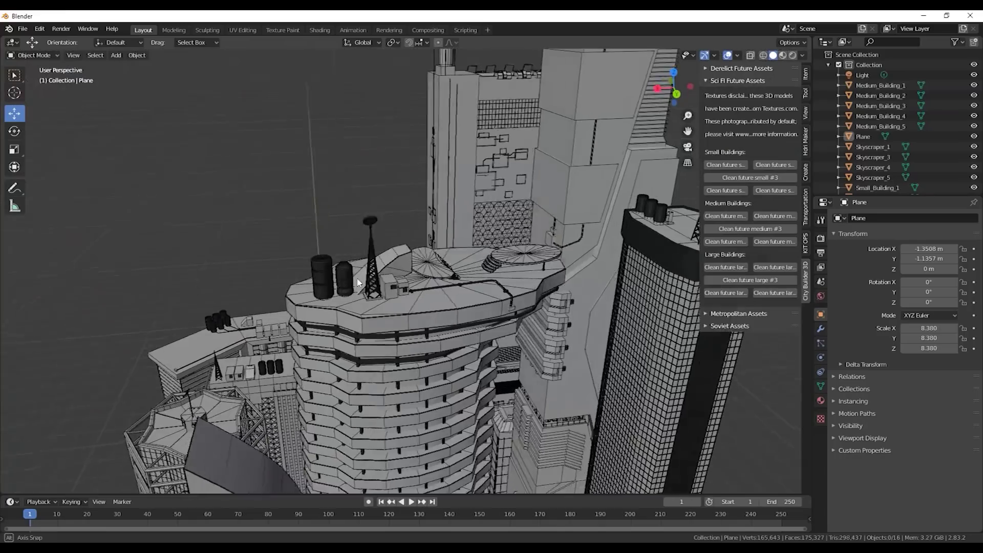
mouse_move(358, 284)
middle_mouse_down()
mouse_move(509, 223)
mouse_move(655, 249)
mouse_move(162, 272)
mouse_move(246, 274)
mouse_move(318, 303)
mouse_move(477, 122)
mouse_move(477, 273)
mouse_move(445, 306)
mouse_move(371, 284)
middle_mouse_up()
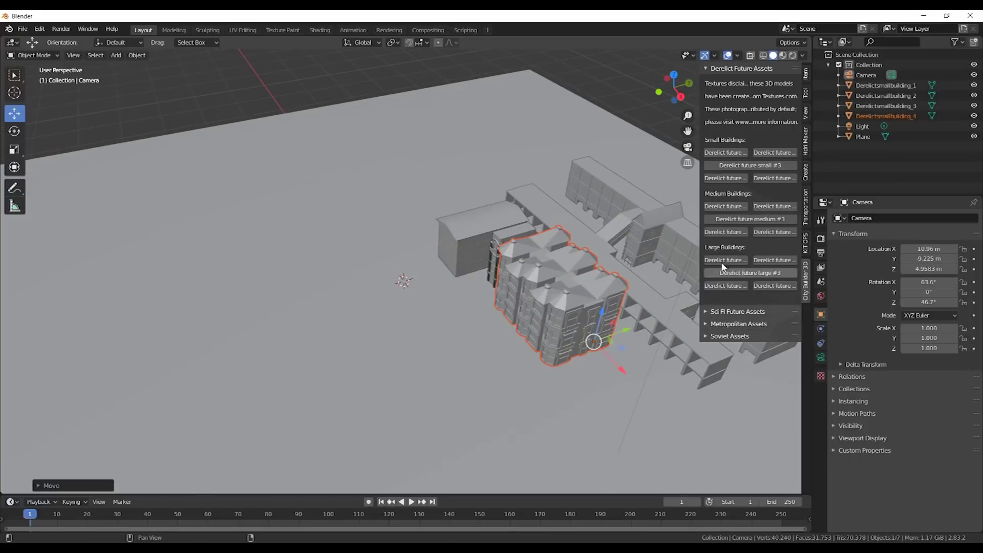
scroll(422, 357, "down", 2)
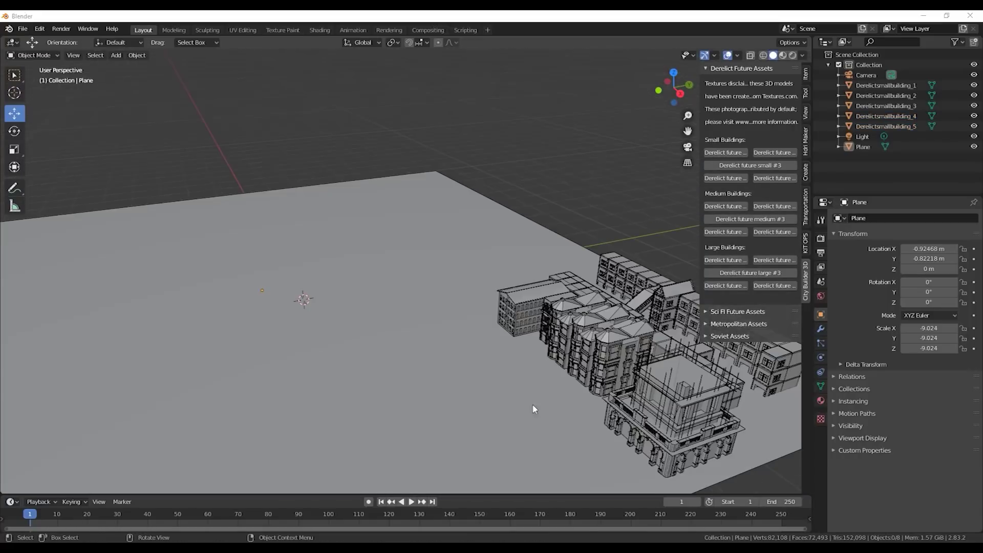
Place derelict future medium buildings around the plane and delete the unwanted large one.
left_click(704, 212)
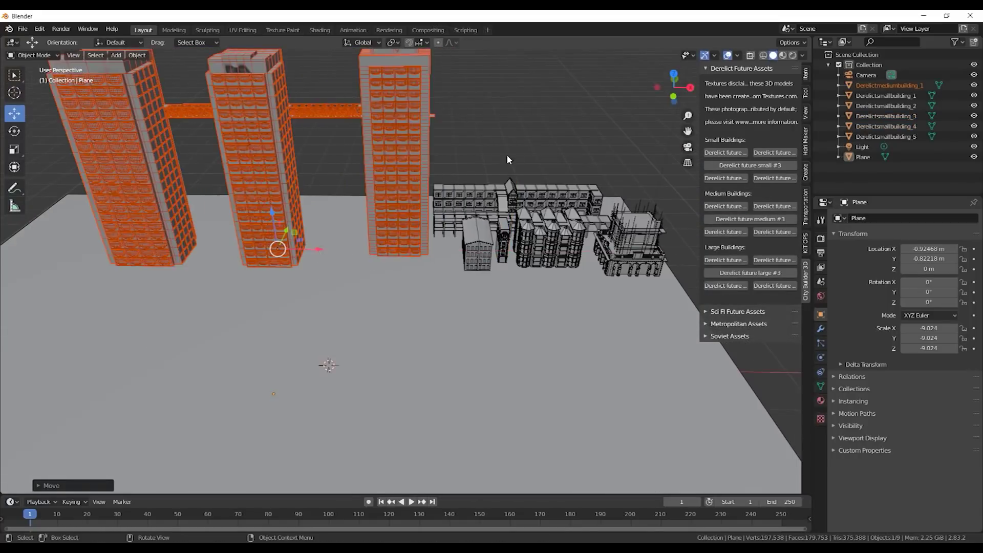
left_click(328, 330)
scroll(415, 323, "down", 3)
middle_click_drag(415, 323, 269, 307)
scroll(269, 307, "up", 2)
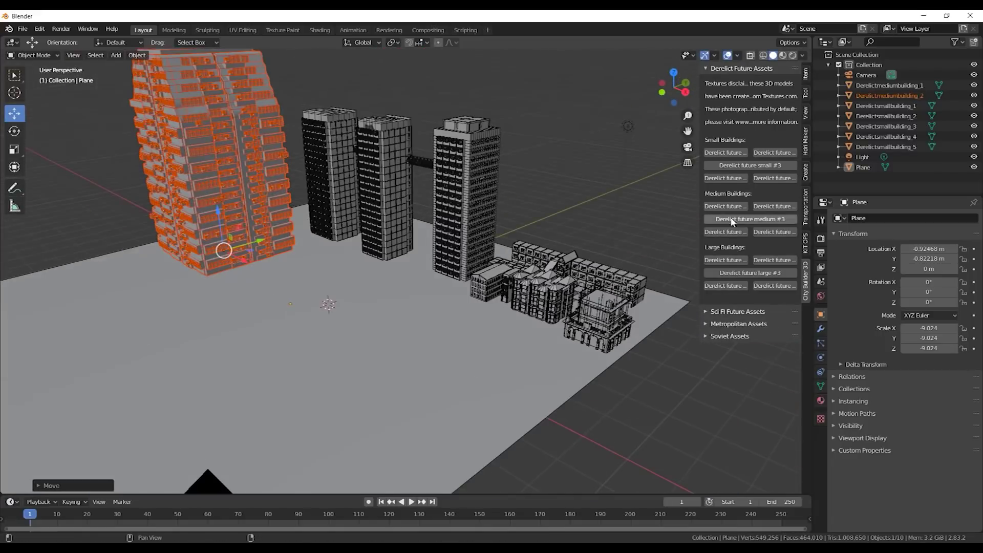
left_click(749, 219)
left_click(718, 238)
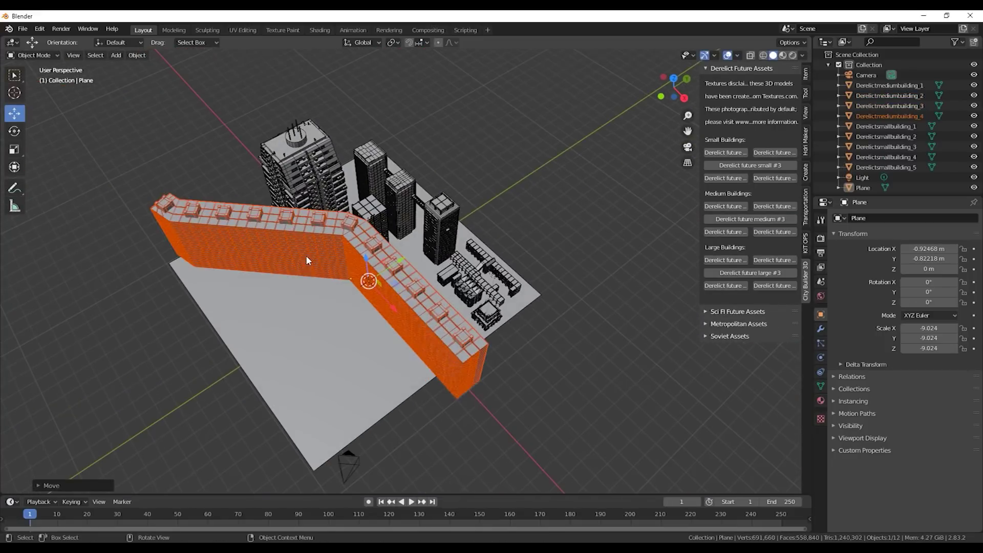
key("Delete")
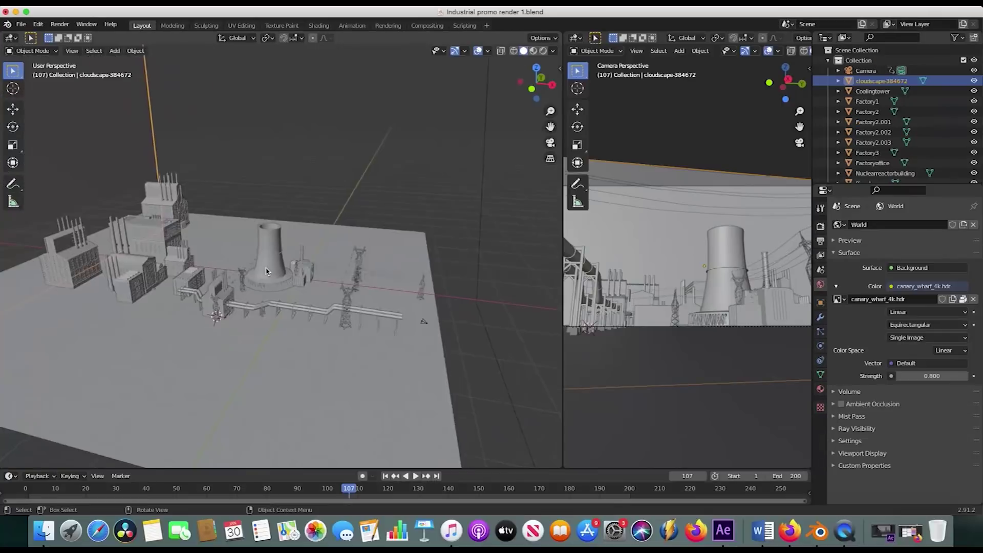
Orbit the cooling tower and show the City Builder 3D asset panel, widened so names fit.
middle_click_drag(266, 271, 283, 259)
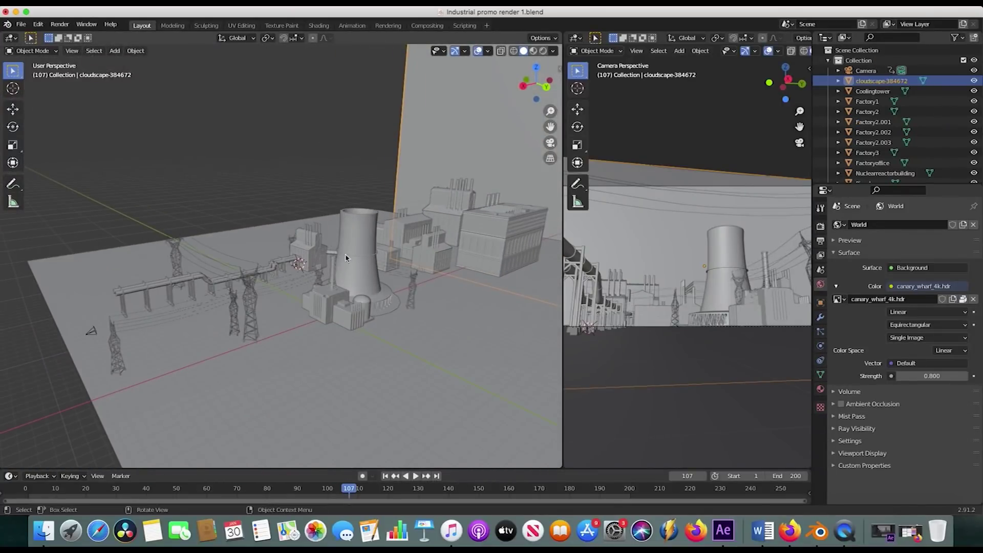
left_click(560, 68)
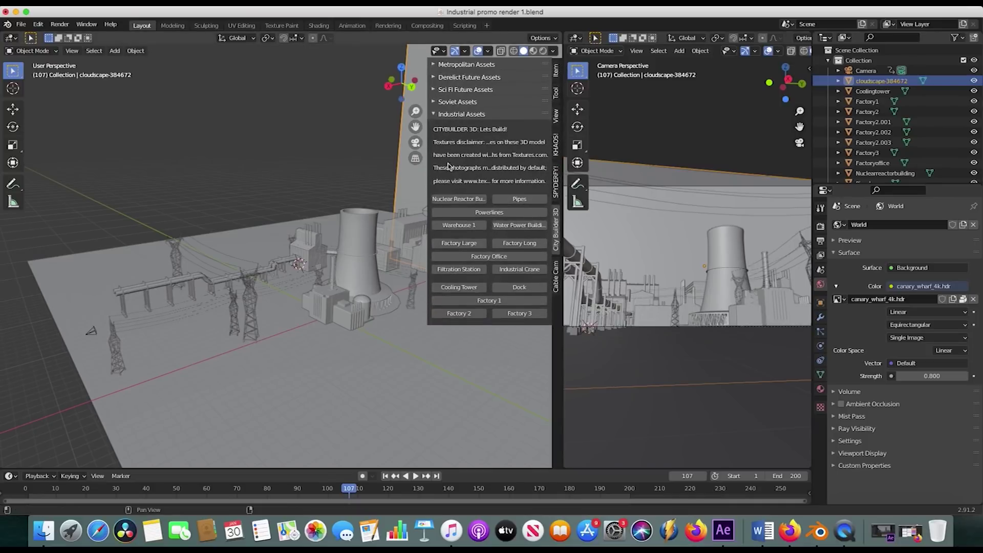
left_click_drag(428, 169, 390, 169)
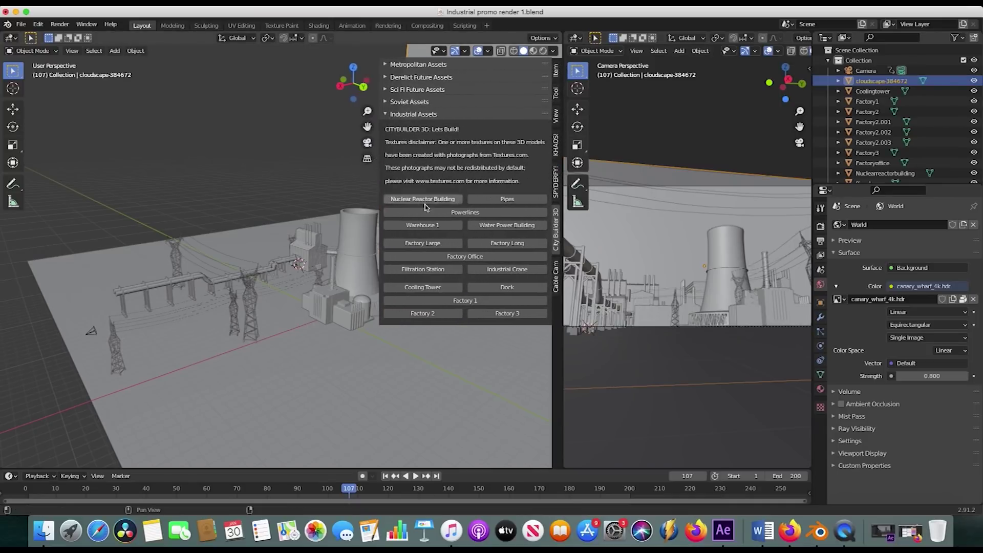